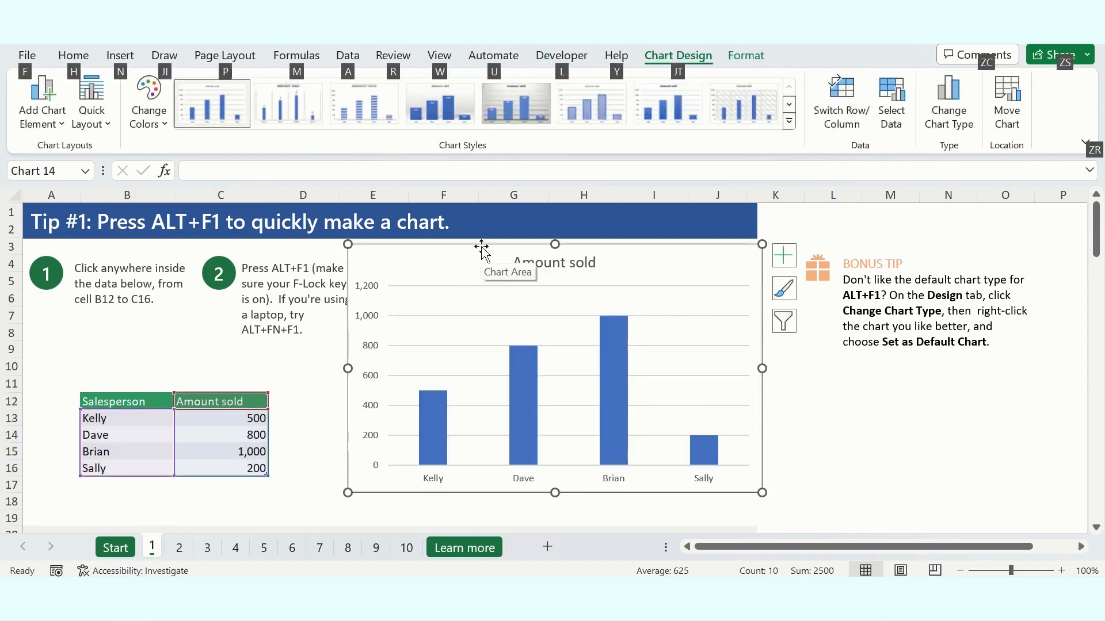
Move the Amount sold chart so it spans about columns B to H and change its type to Line with Markers.
left_click_drag(483, 250, 276, 236)
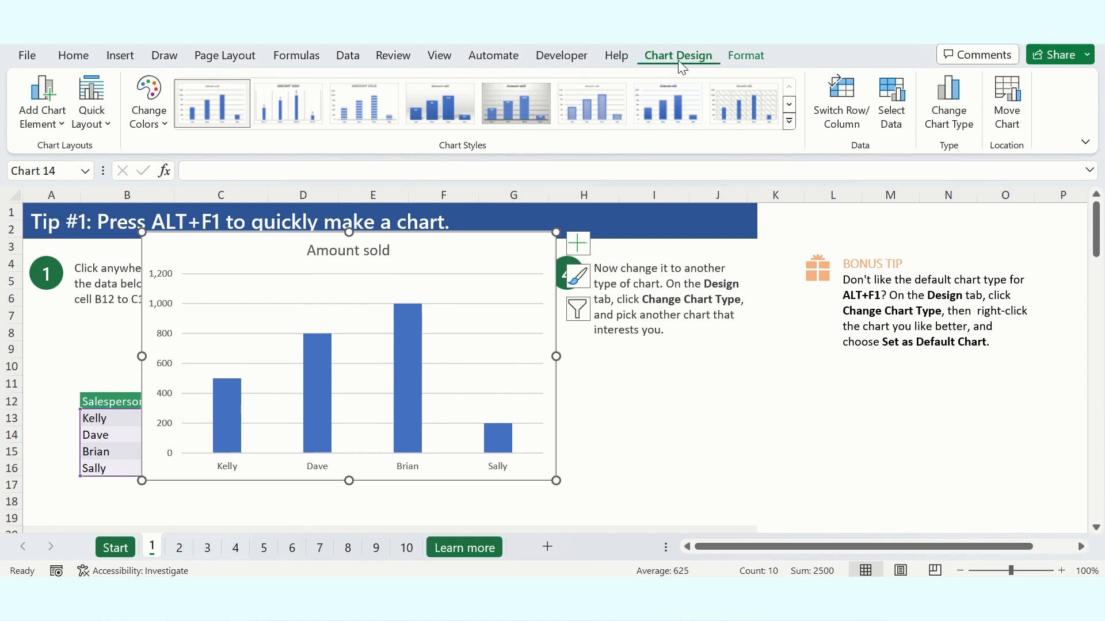
left_click(944, 127)
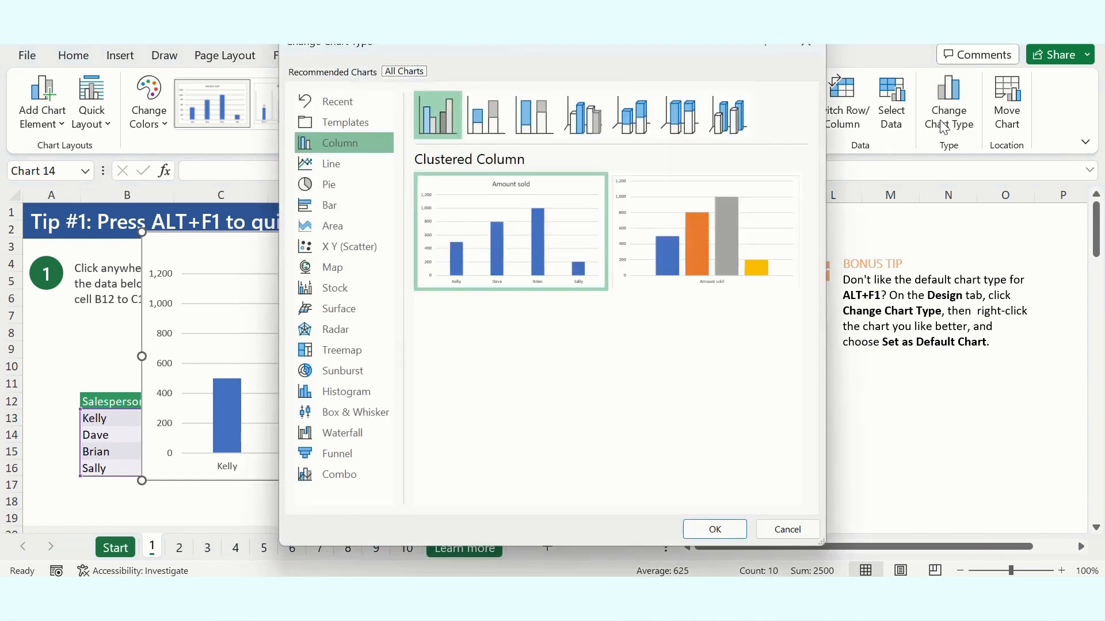
mouse_move(722, 247)
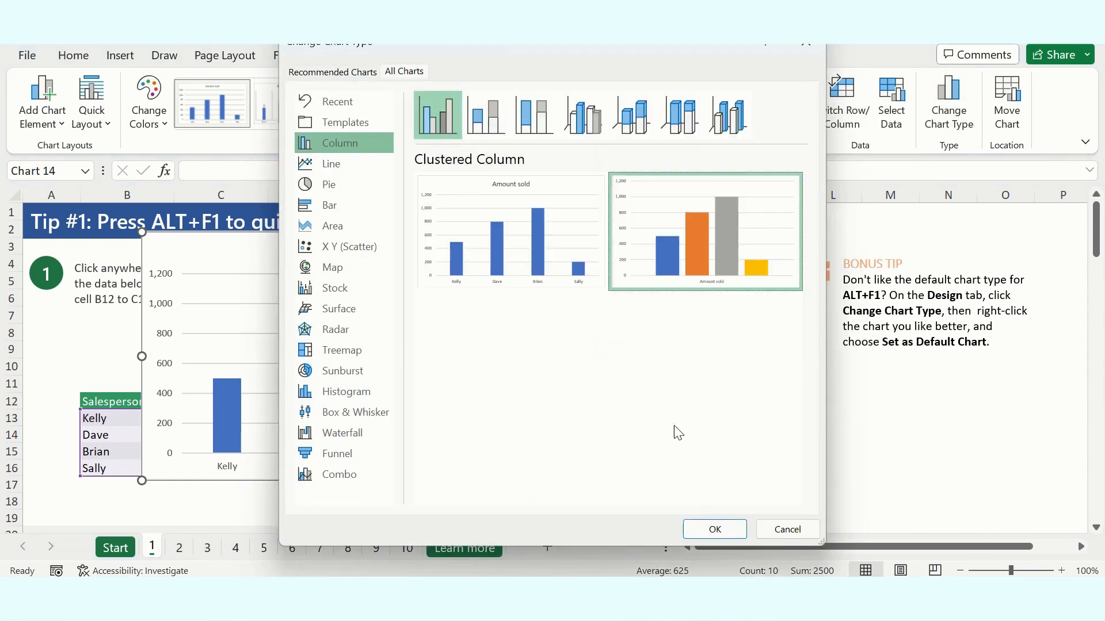
left_click(324, 165)
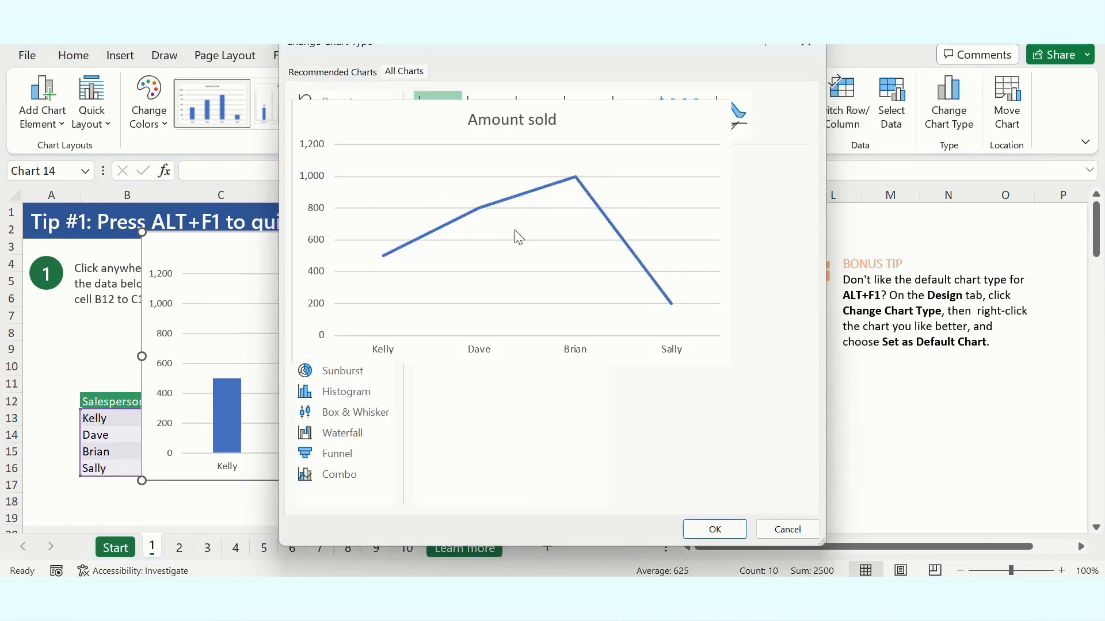
left_click(582, 115)
left_click(713, 528)
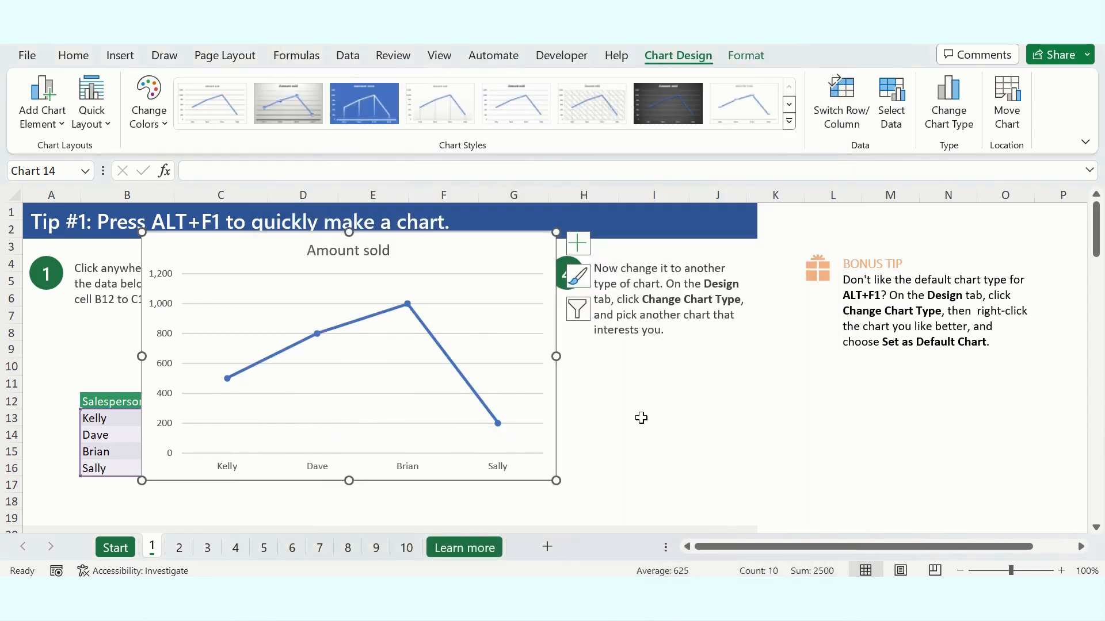
On sheet 2, create a default chart from only the Salesperson and Commission columns, B12:B16 and D12:D16.
left_click(179, 551)
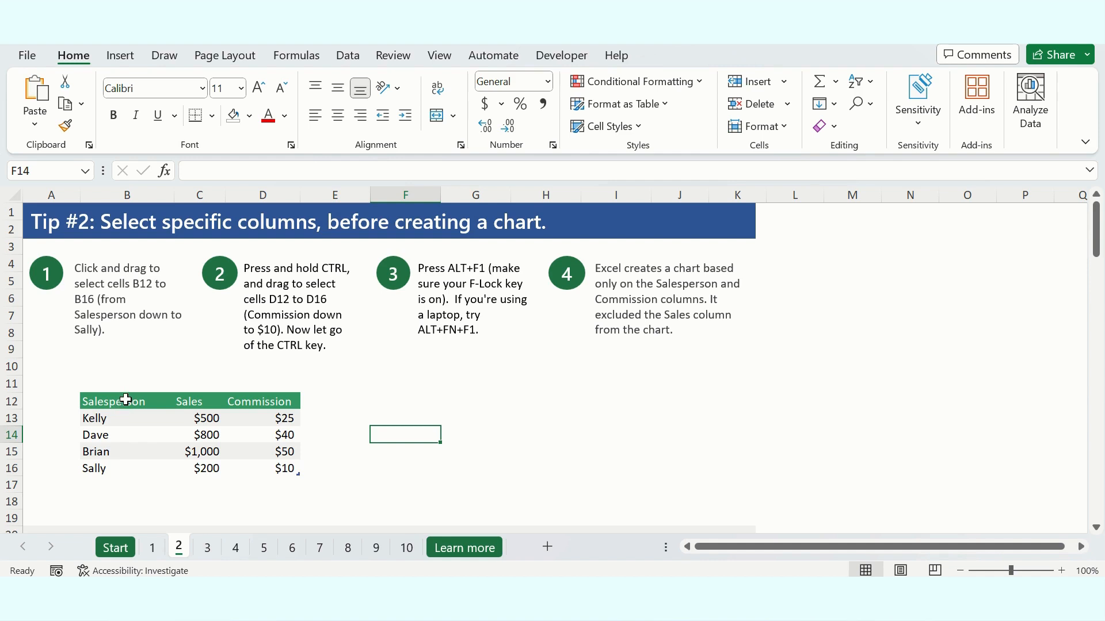
left_click_drag(125, 400, 122, 469)
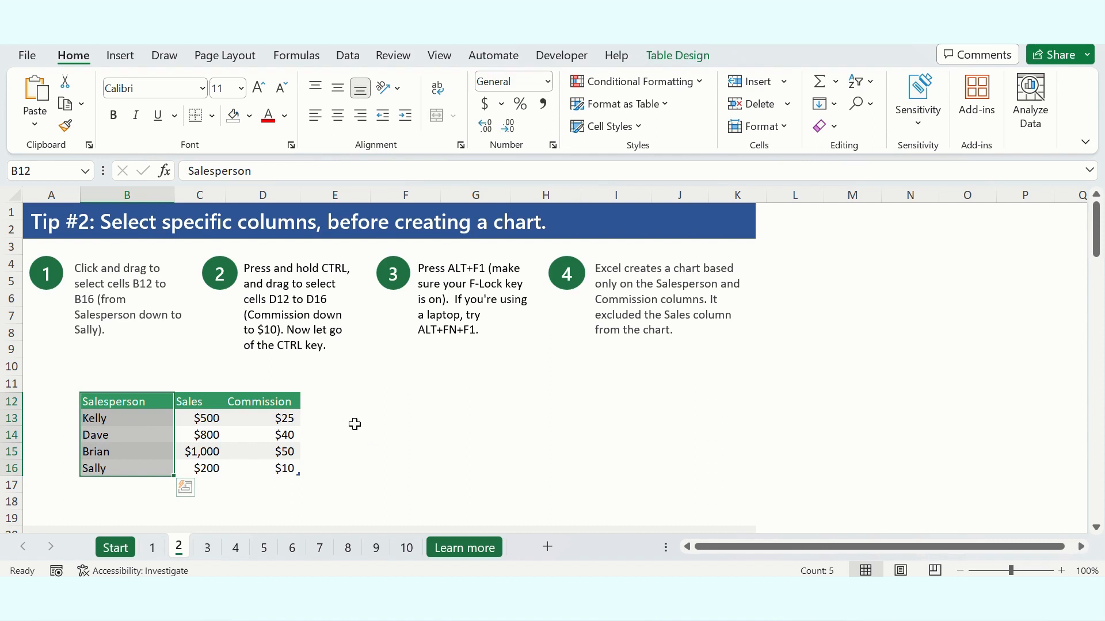
left_click_drag(266, 401, 269, 467)
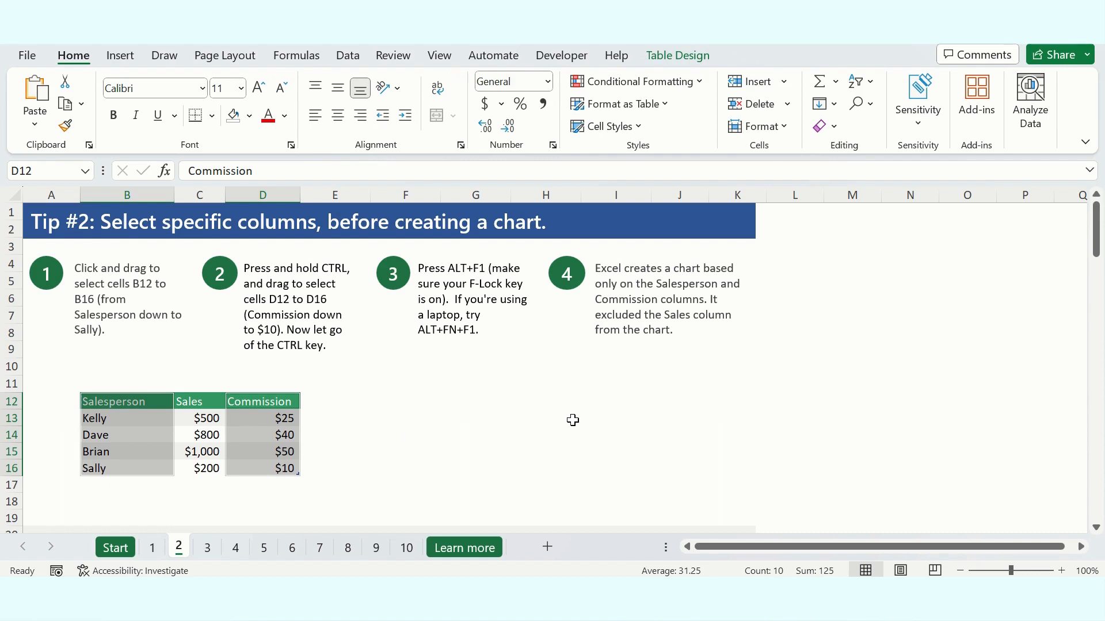
key("alt+F1")
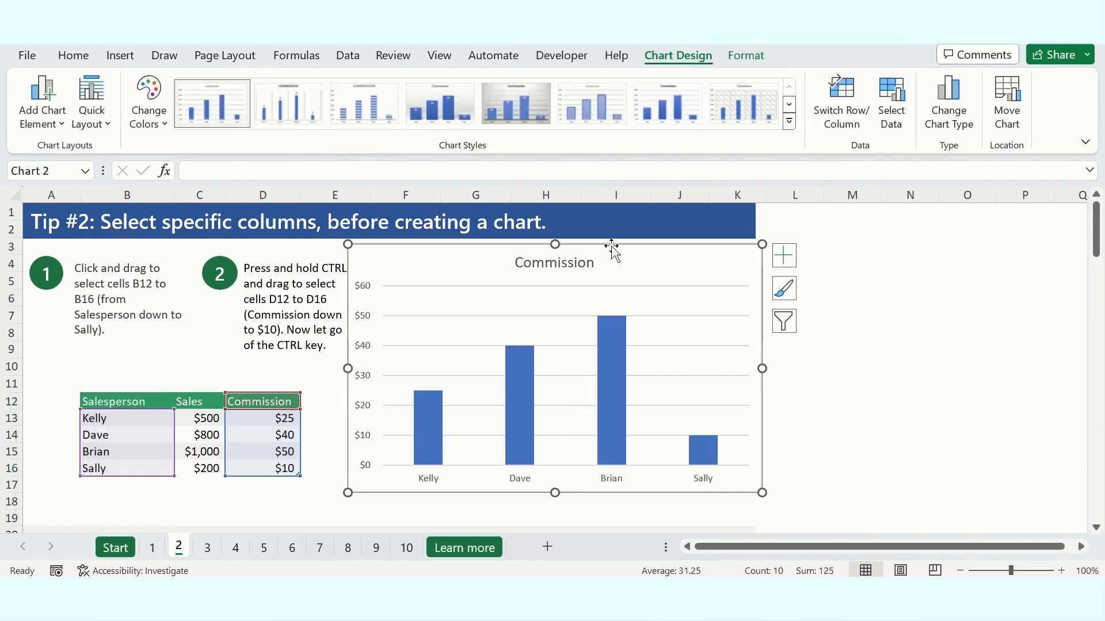
Reposition the Commission chart so it spans about columns C to I, starting around row 4.
mouse_move(612, 247)
left_mouse_down()
mouse_move(456, 311)
mouse_move(419, 292)
mouse_move(427, 243)
left_mouse_up()
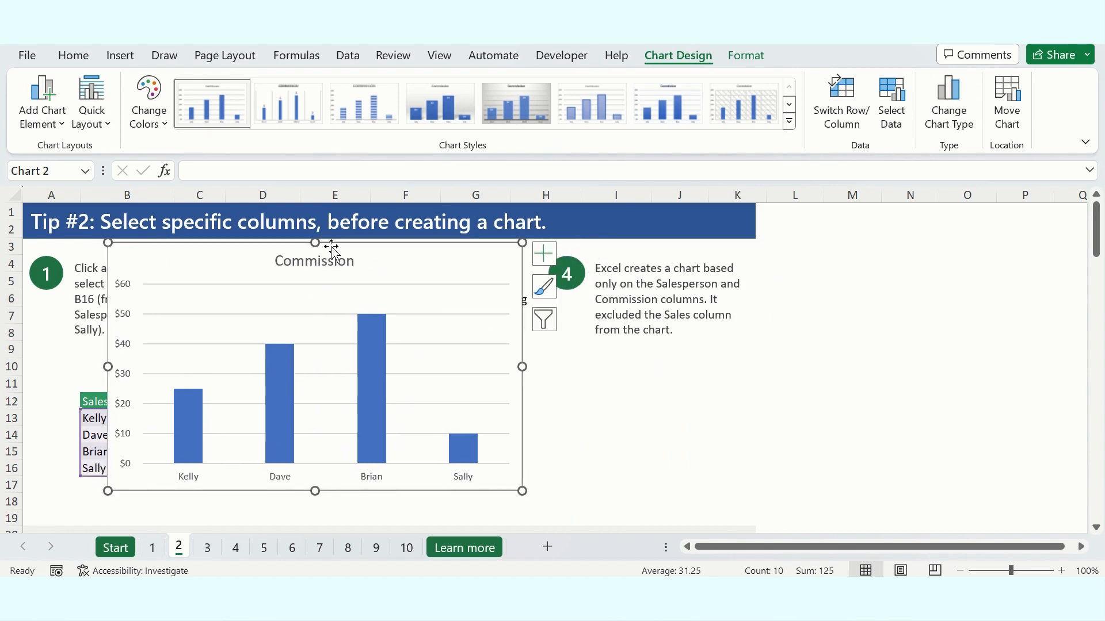
left_click_drag(334, 242, 628, 258)
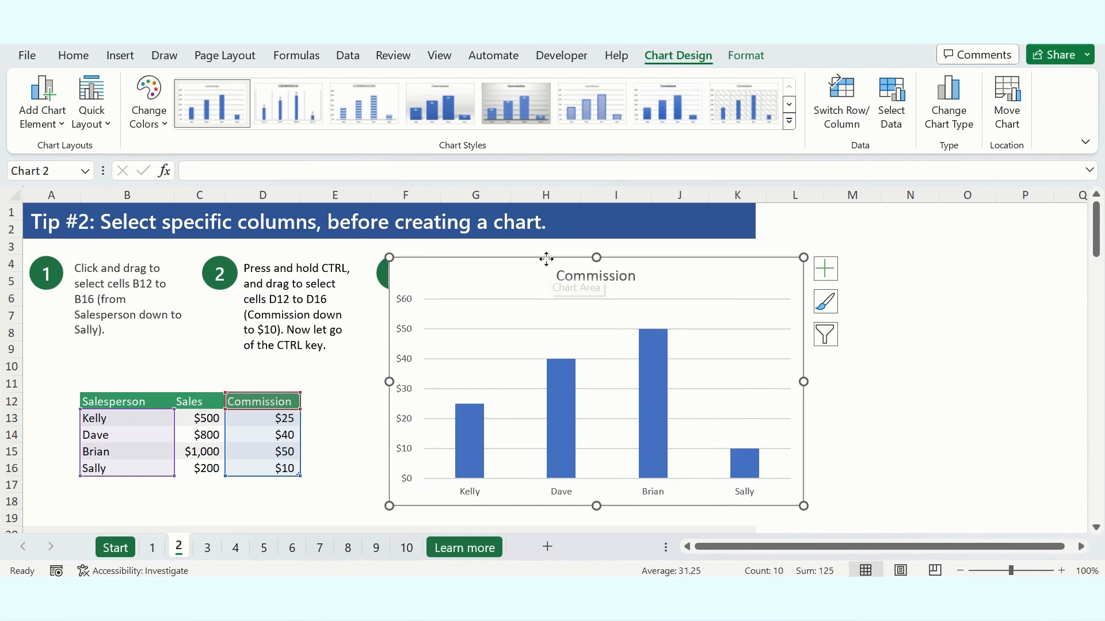
left_click_drag(547, 256, 347, 258)
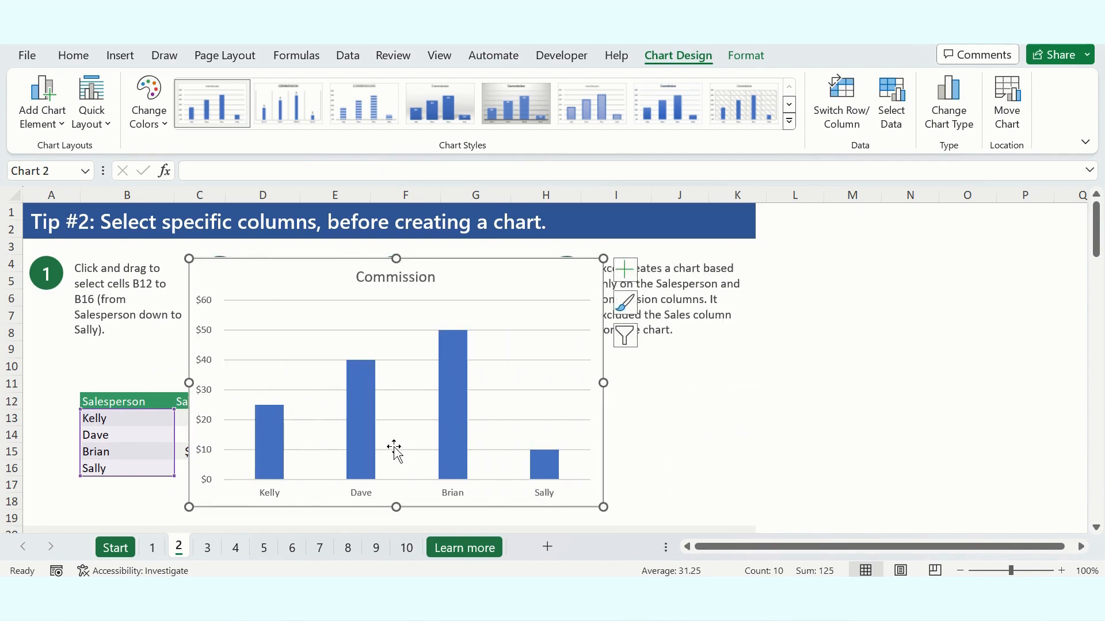
On sheet 3, convert the salesperson data in C13:E16 into a table with headers.
left_click(206, 548)
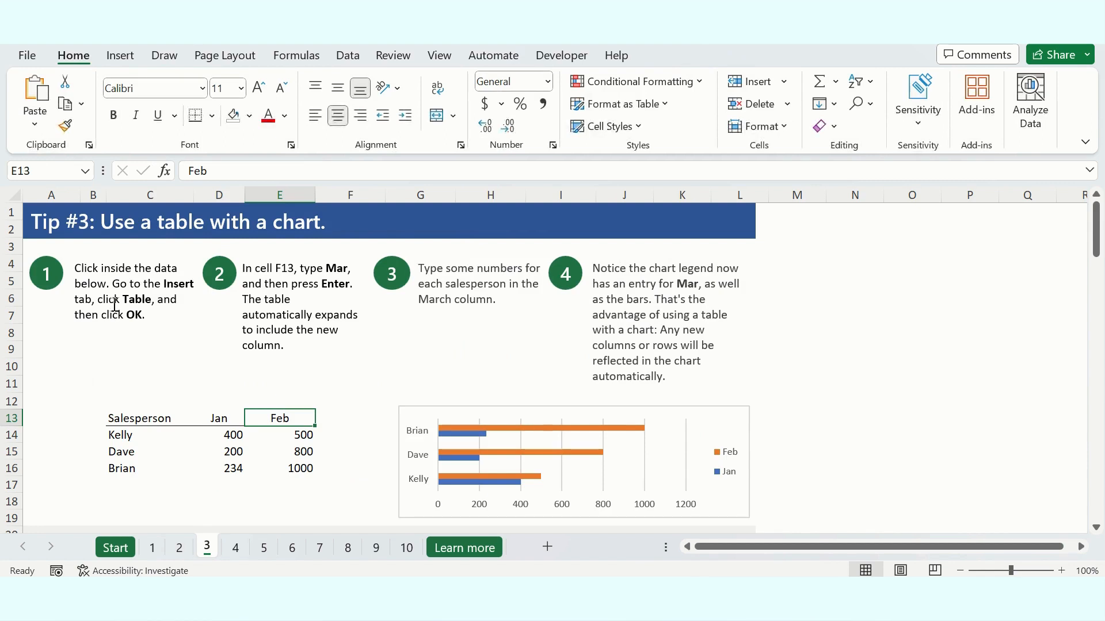
left_click(143, 439)
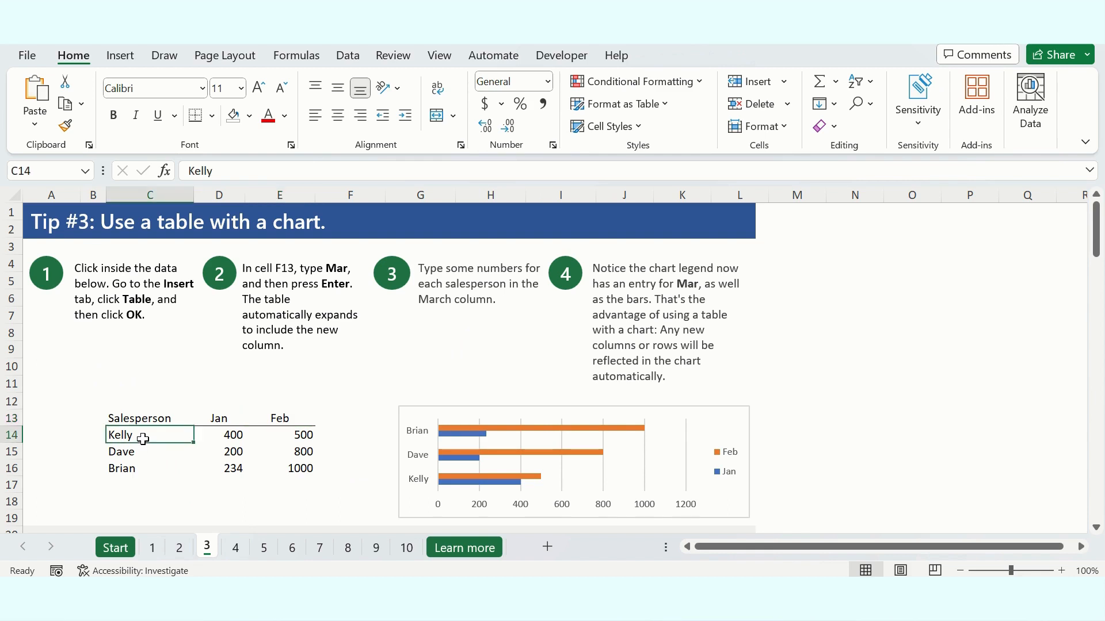
left_click(129, 58)
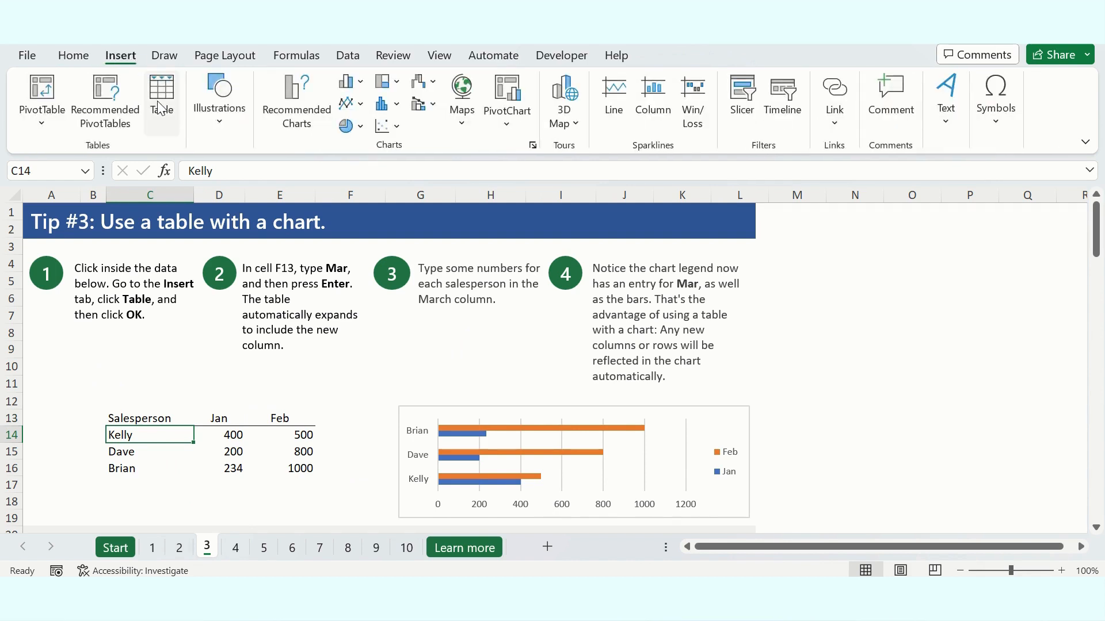
left_click(160, 108)
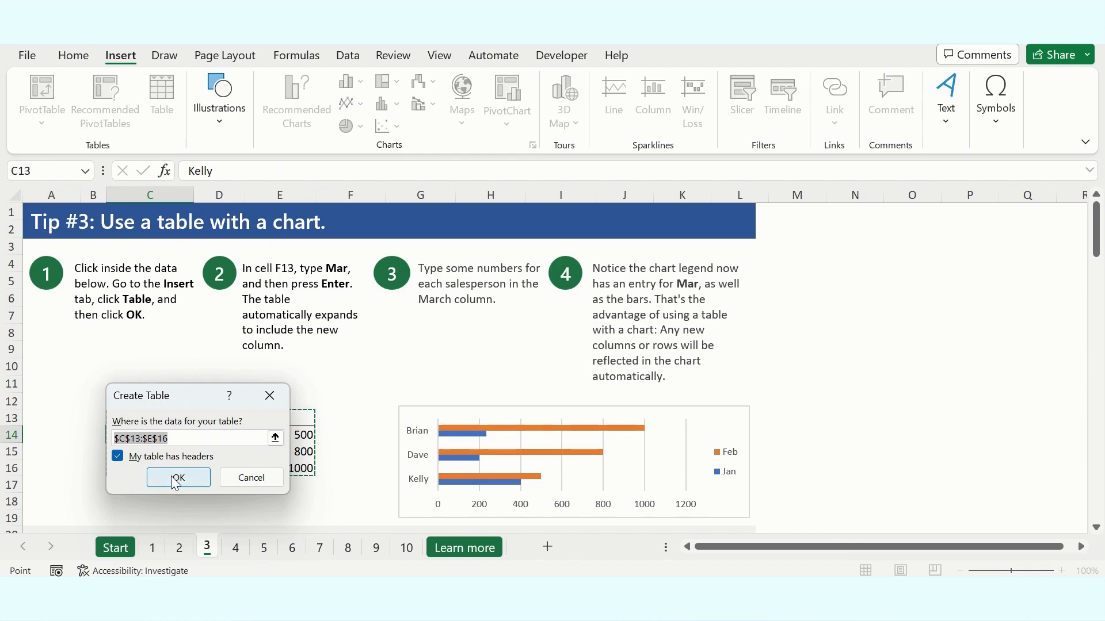
left_click(176, 479)
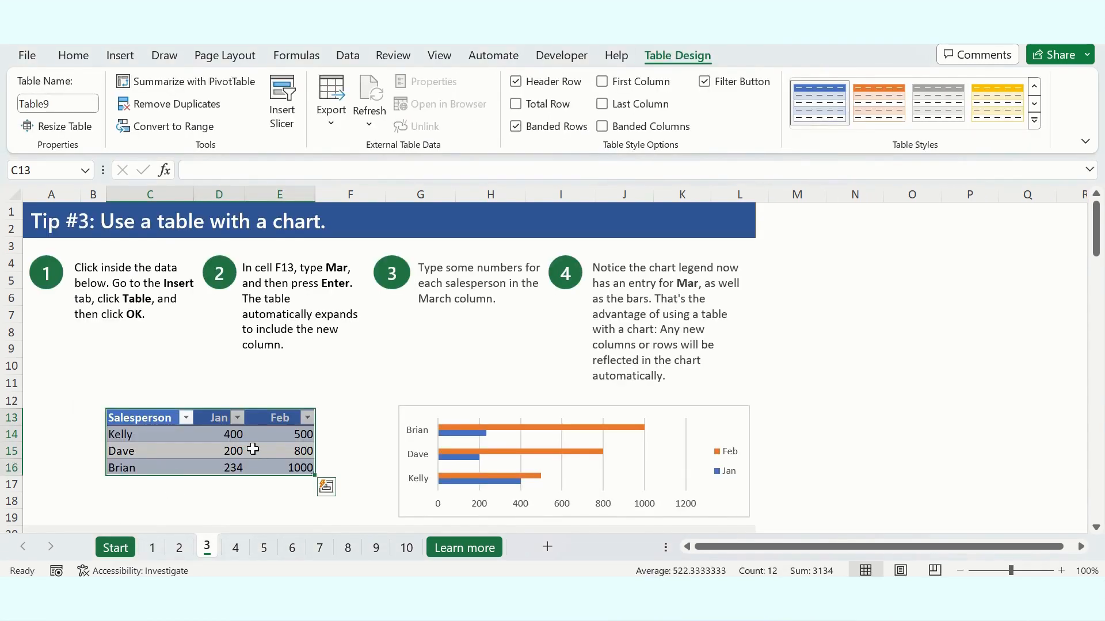
Add a new table column by entering the header Mar in cell F13.
left_click(329, 415)
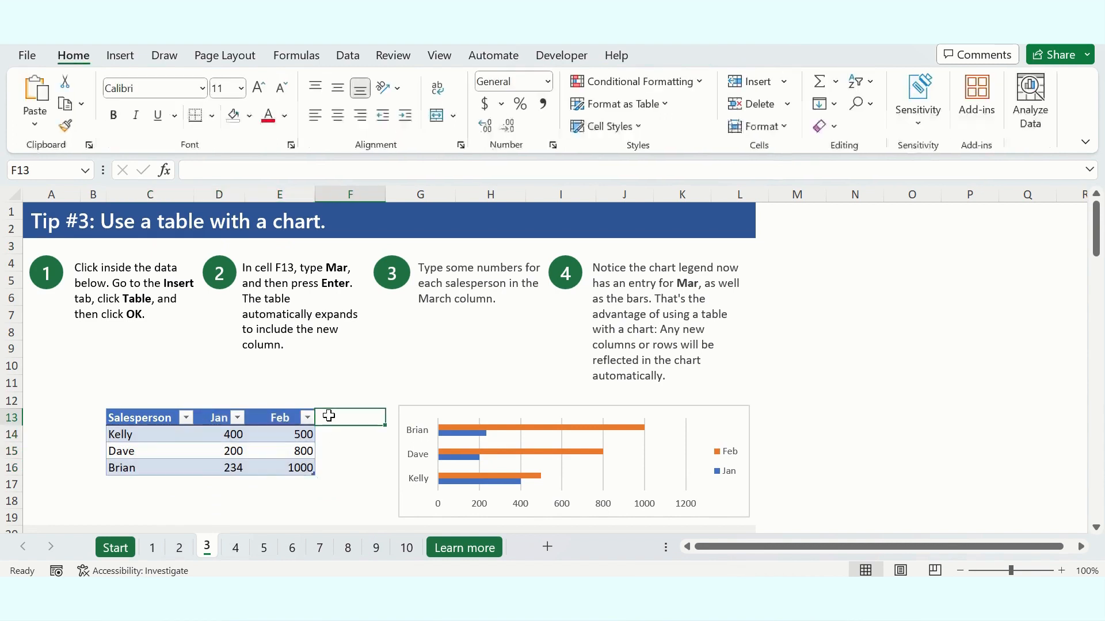
type("Mar")
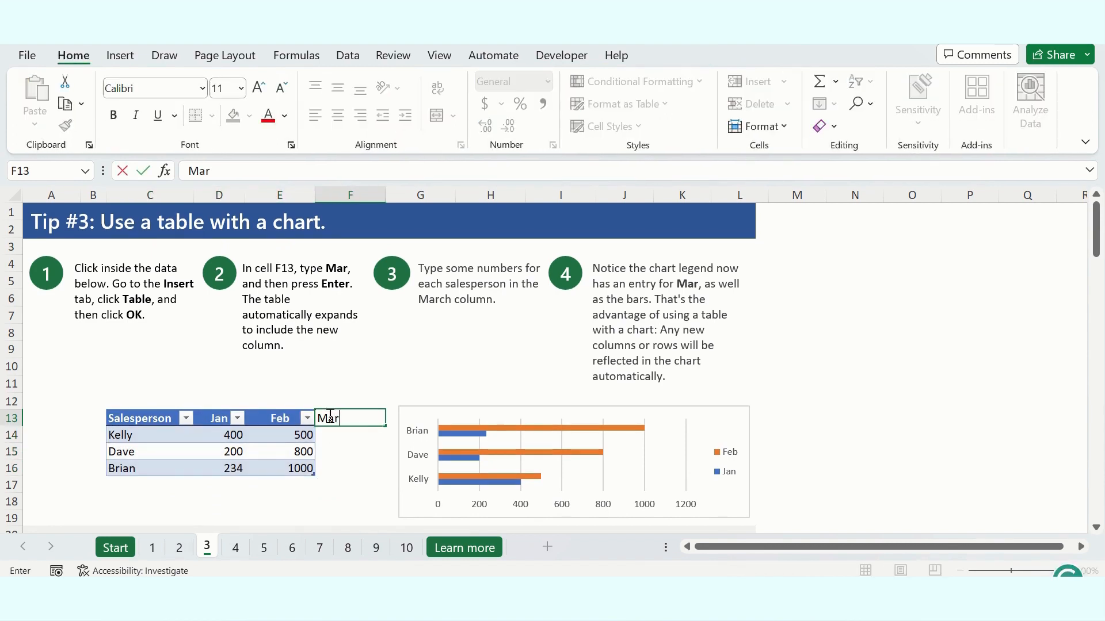
key("Return")
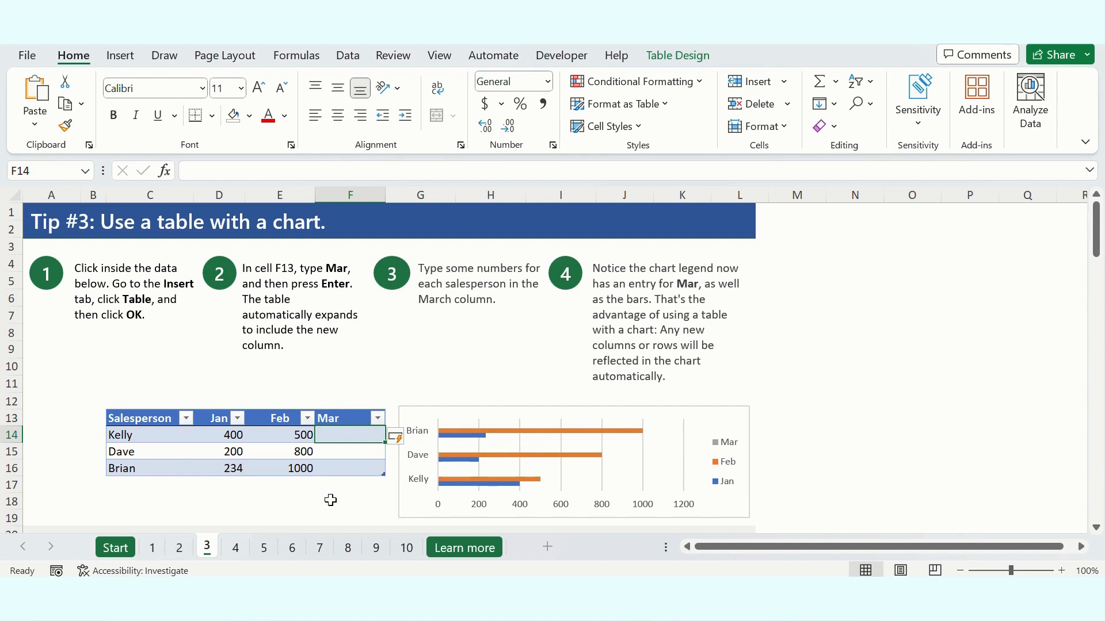
Fill the Mar column with 19, 23 and 100 in cells F14 to F16.
type("19")
key("Return")
type("23")
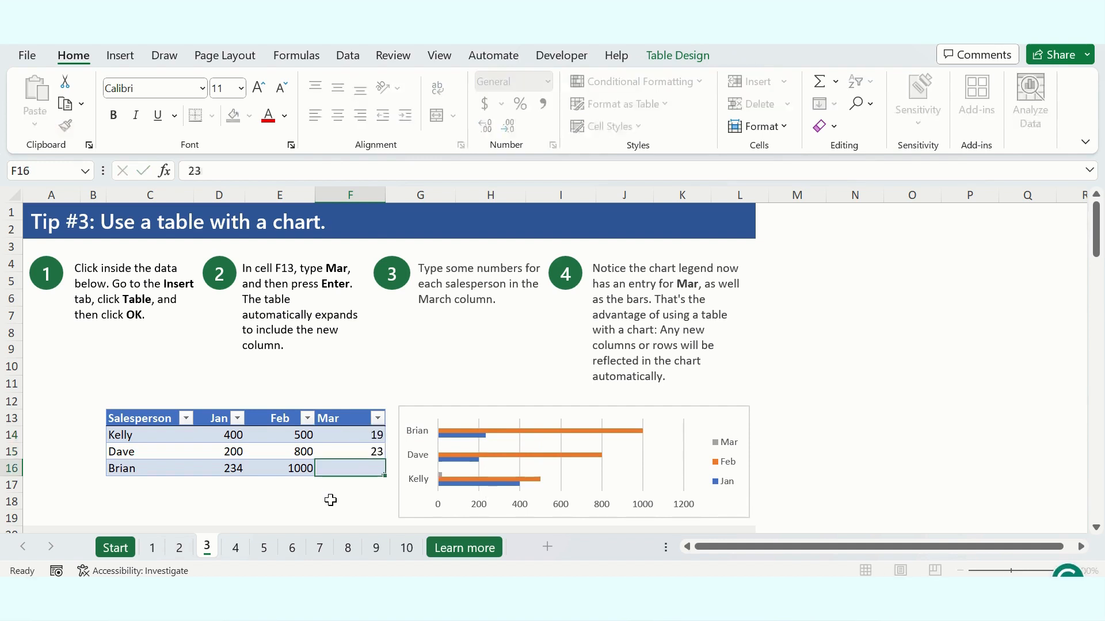
key("Return")
type("100")
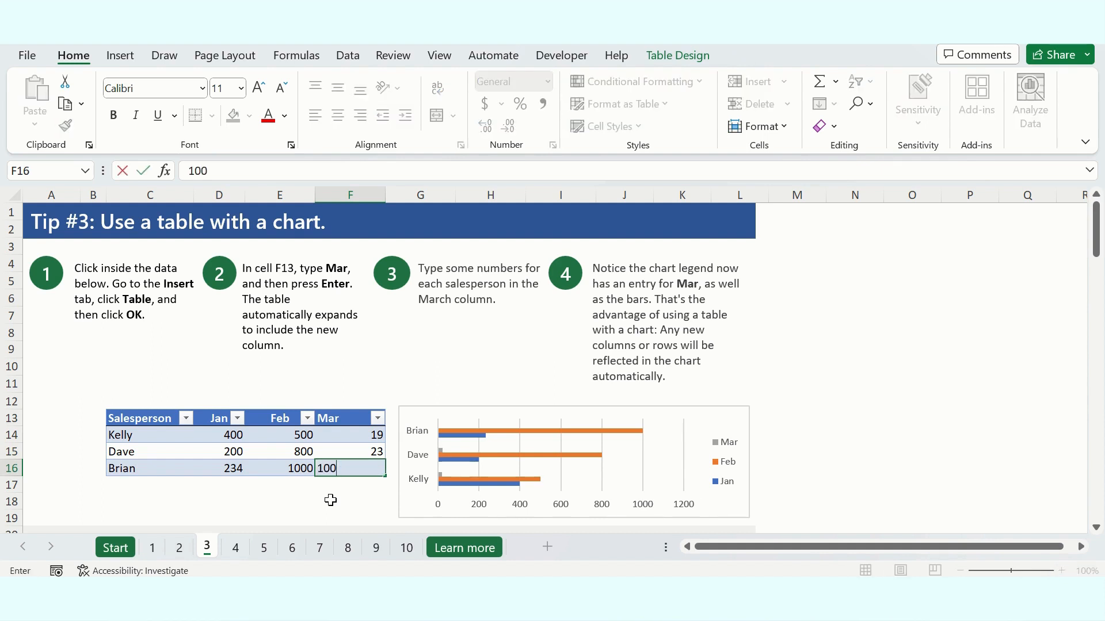
key("Return")
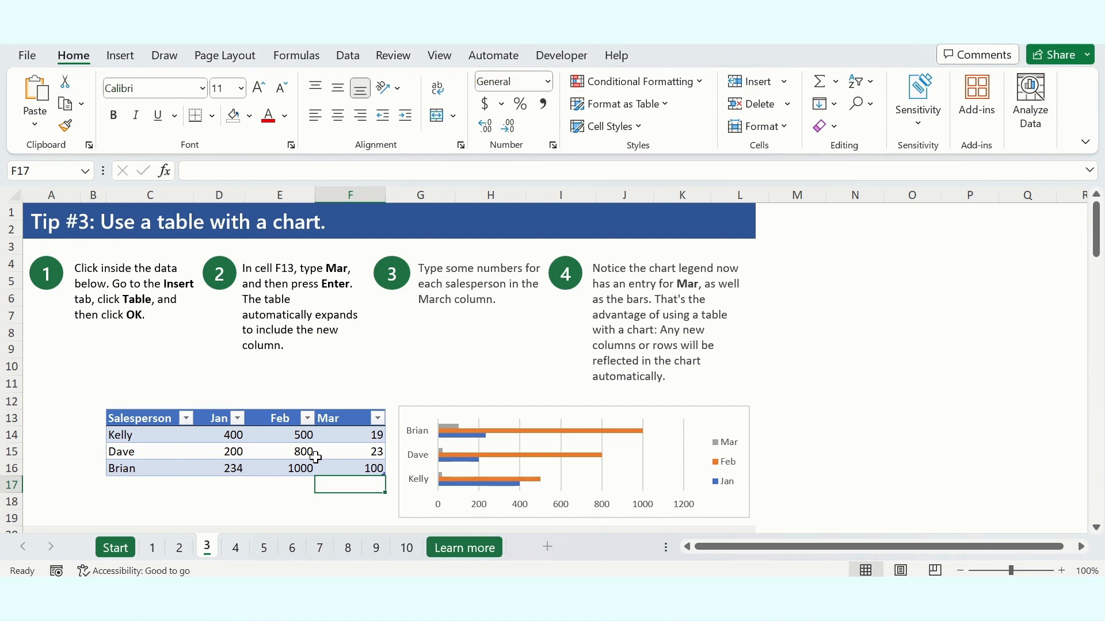
On sheet 4, filter the area chart to exclude the light-blue series listed last, and deselect the chart.
left_click(232, 554)
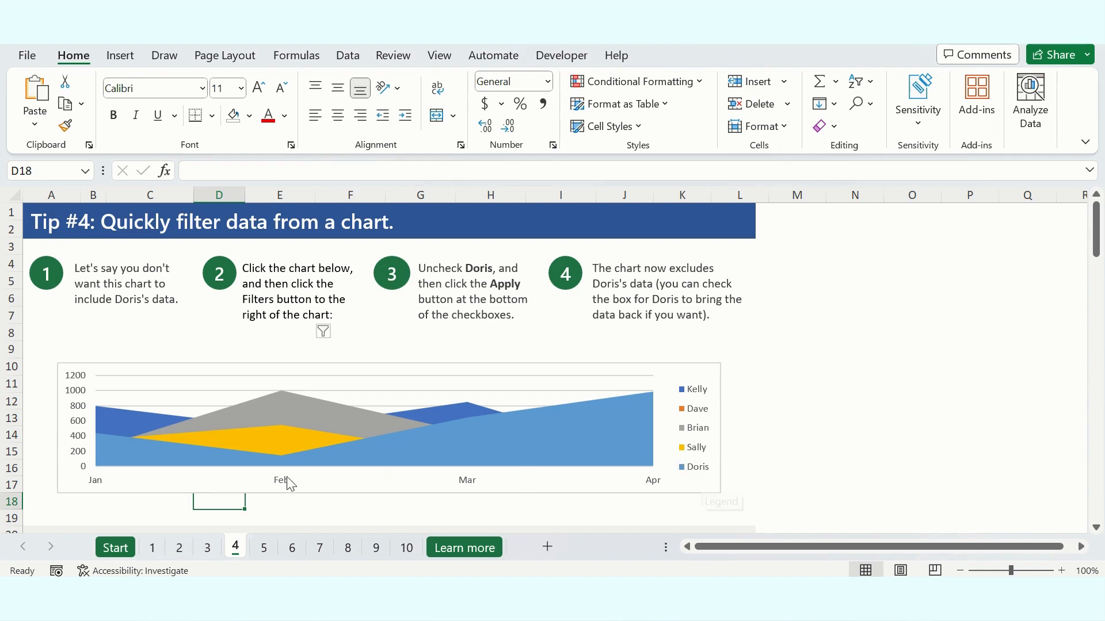
left_click(386, 492)
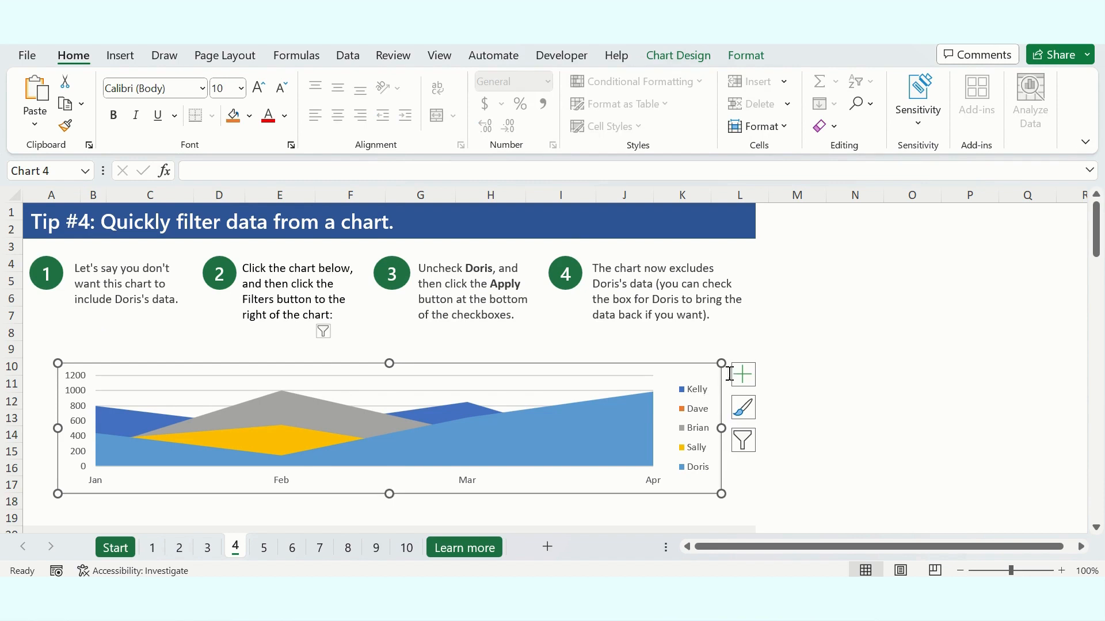
left_click(743, 440)
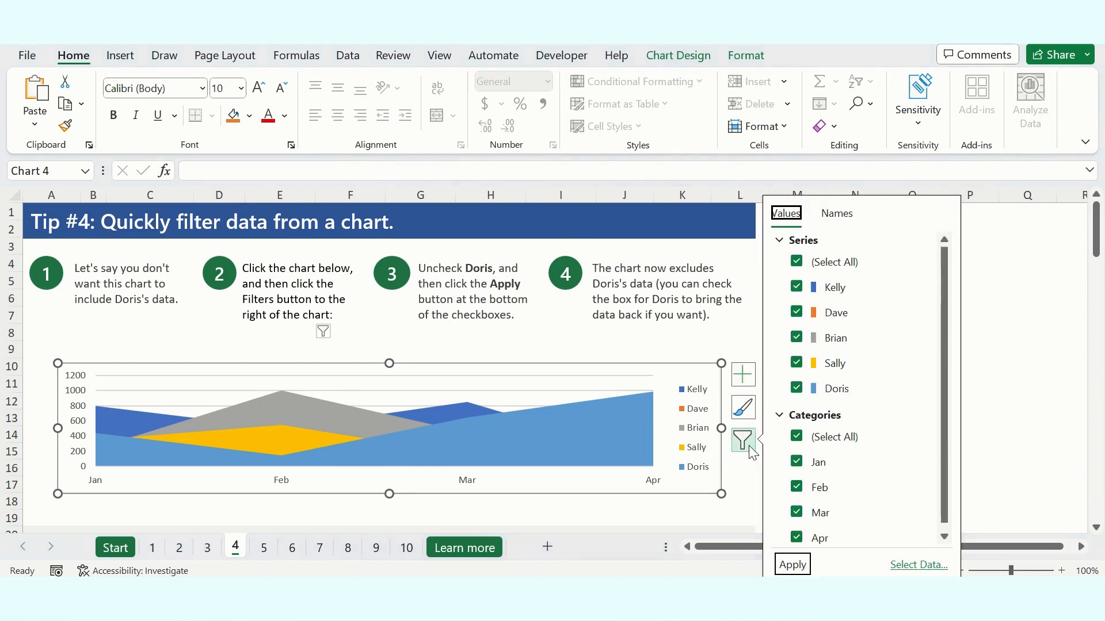
left_click(797, 390)
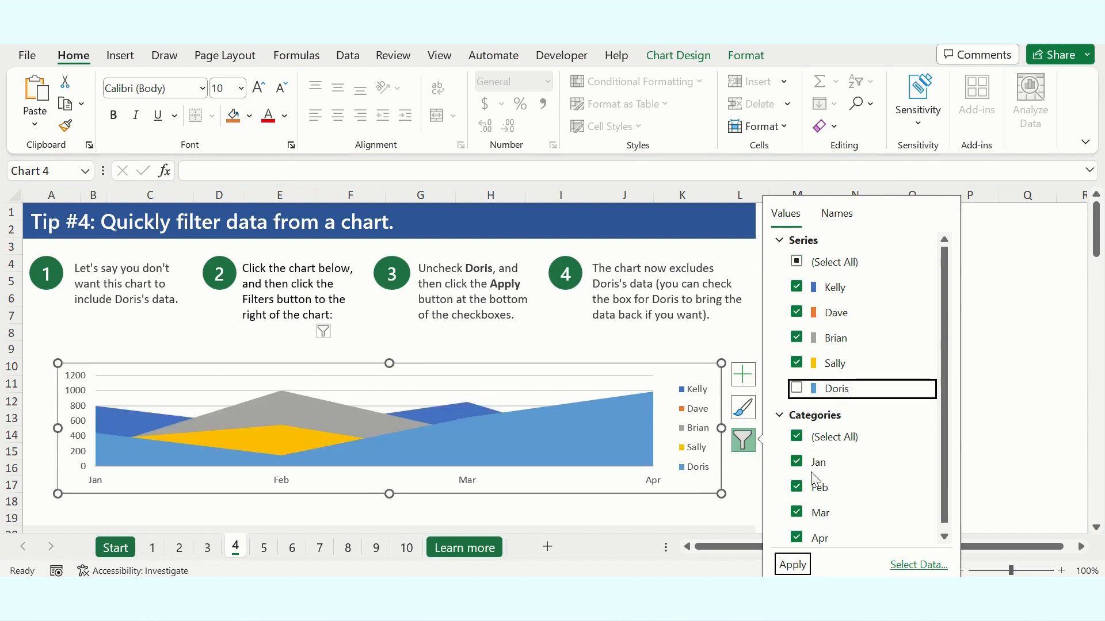
left_click(793, 566)
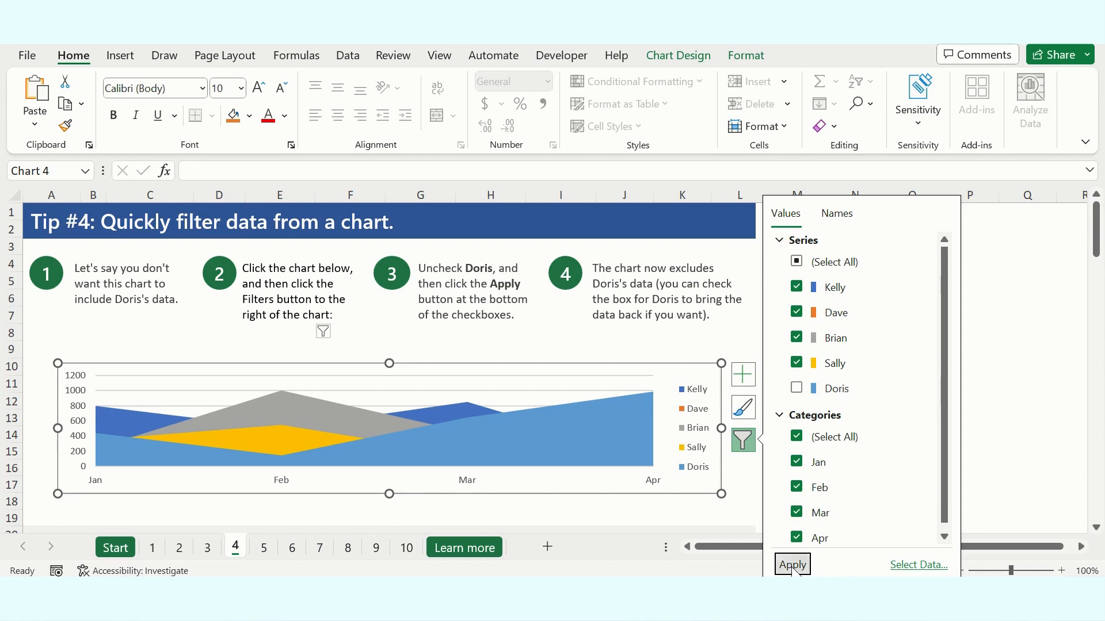
left_click(597, 514)
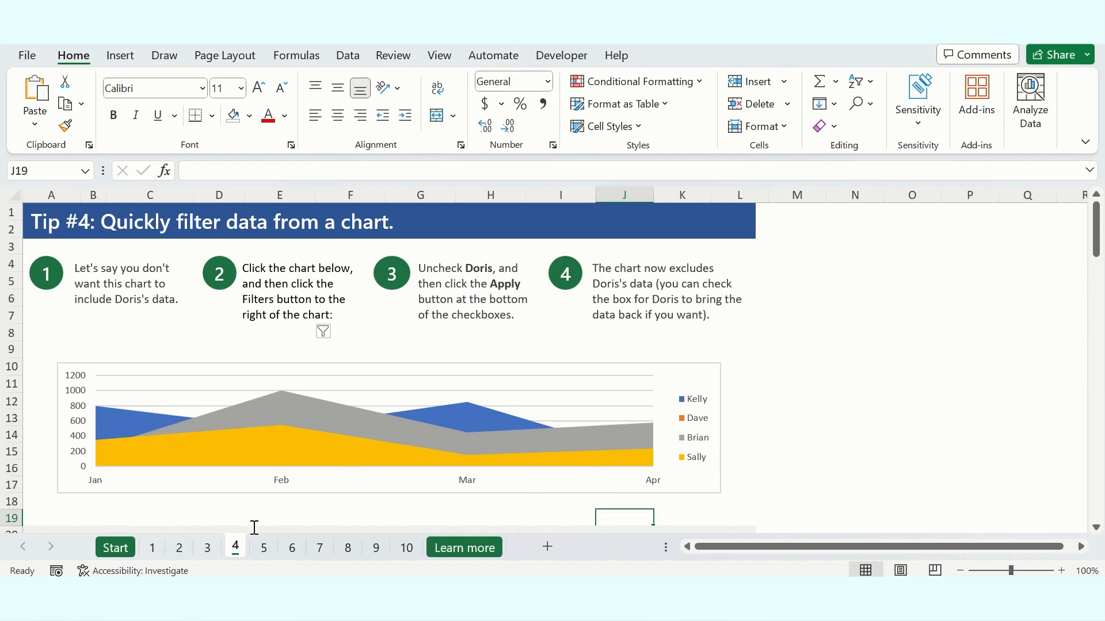
On sheet 5, create a PivotChart from the Product and Amount table, placed on the existing worksheet at cell E13.
left_click(263, 548)
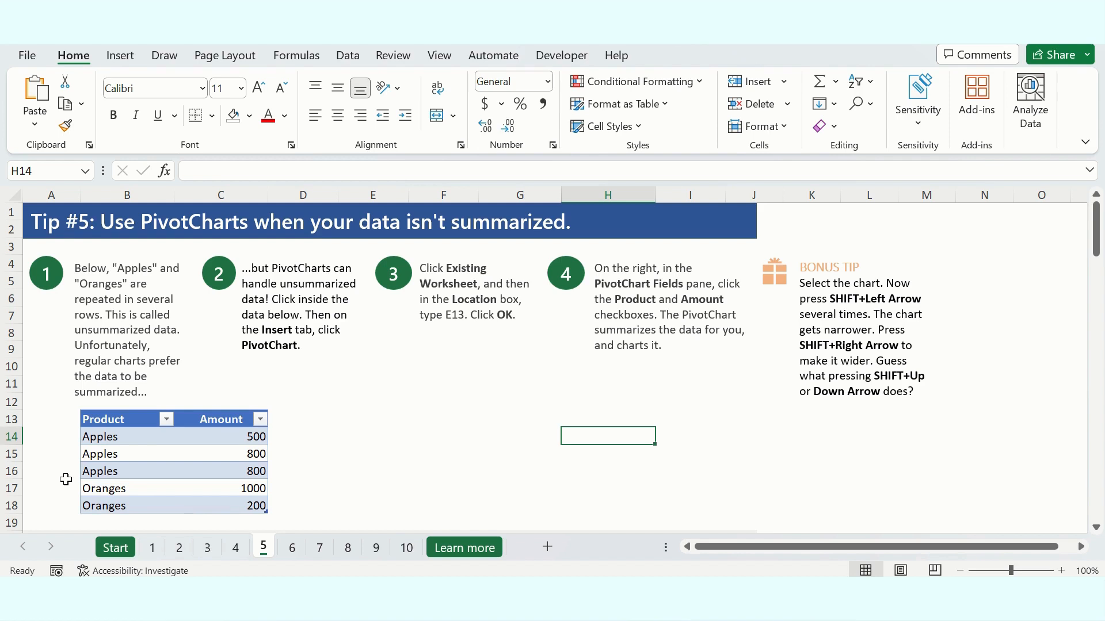
left_click(112, 443)
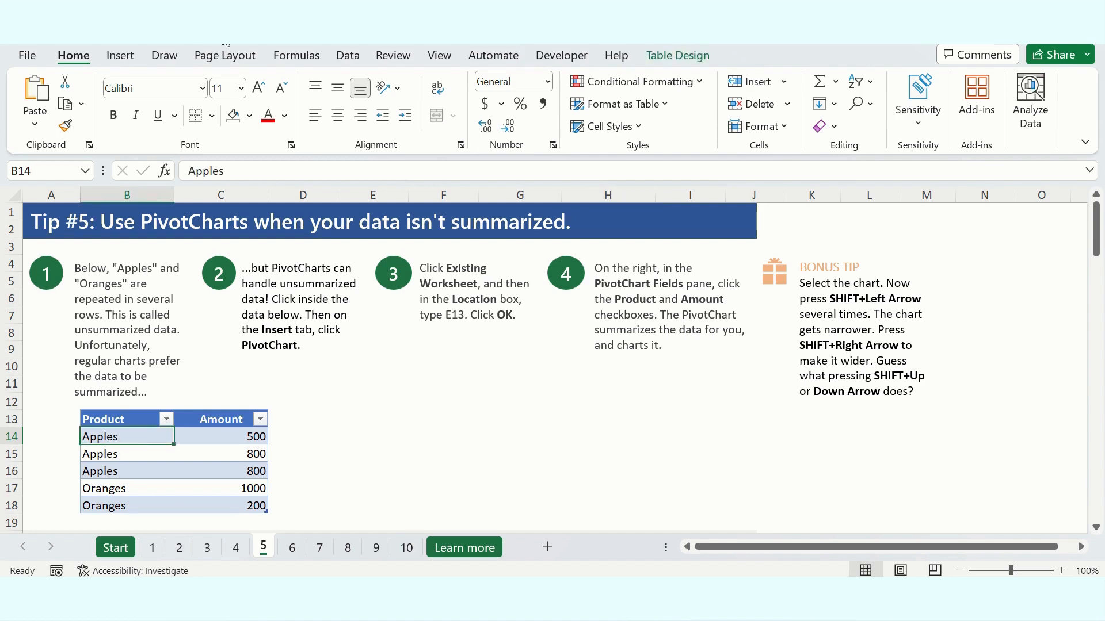
left_click(118, 60)
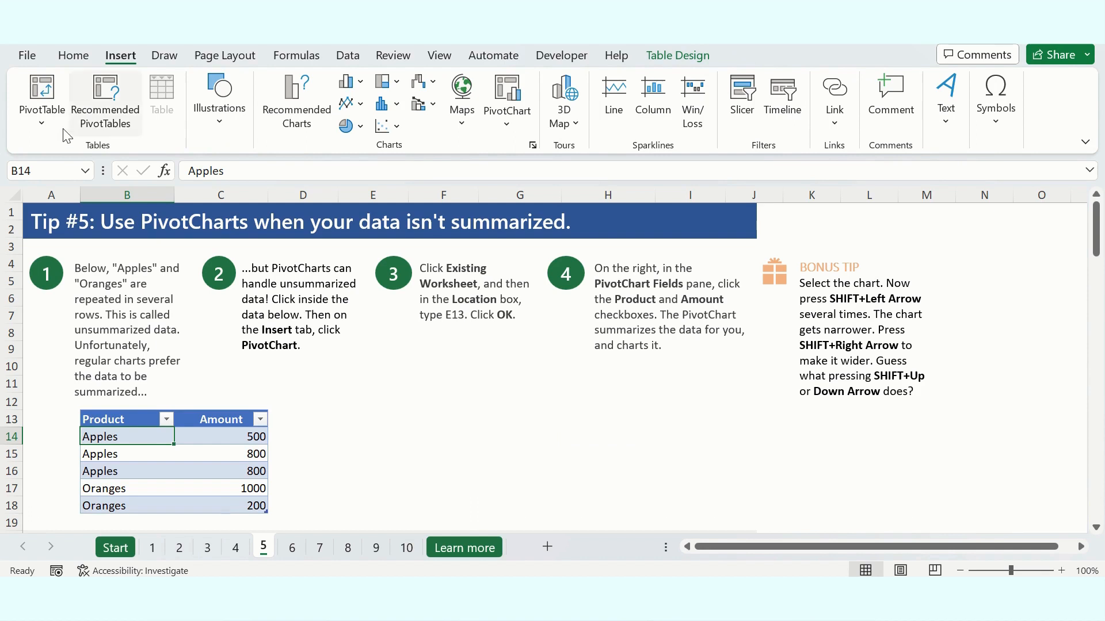
left_click(43, 127)
left_click(43, 127)
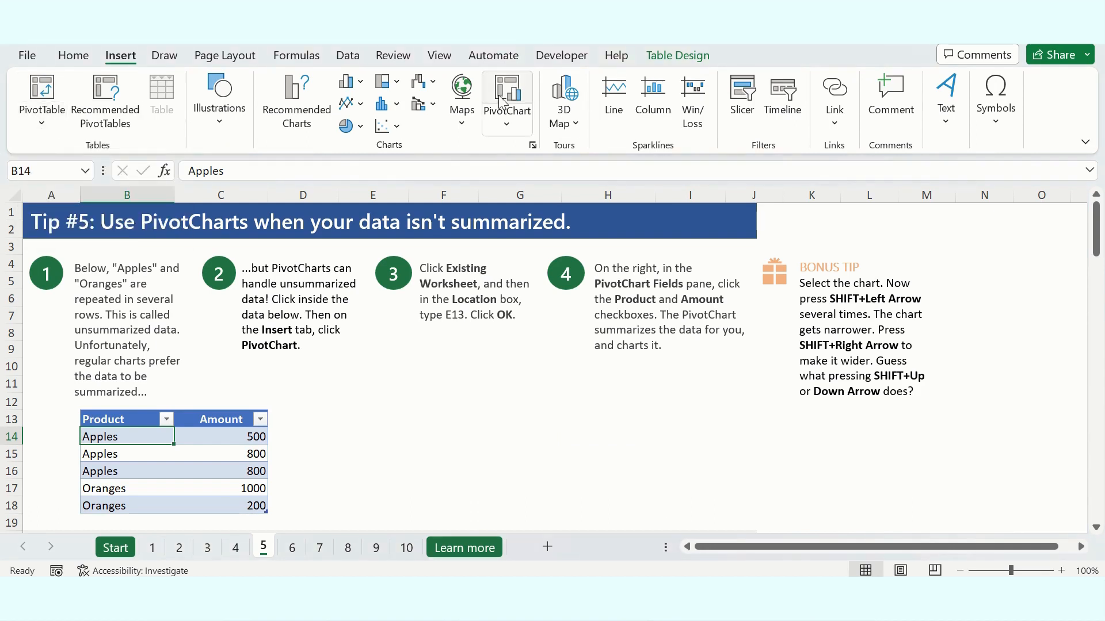
left_click(518, 120)
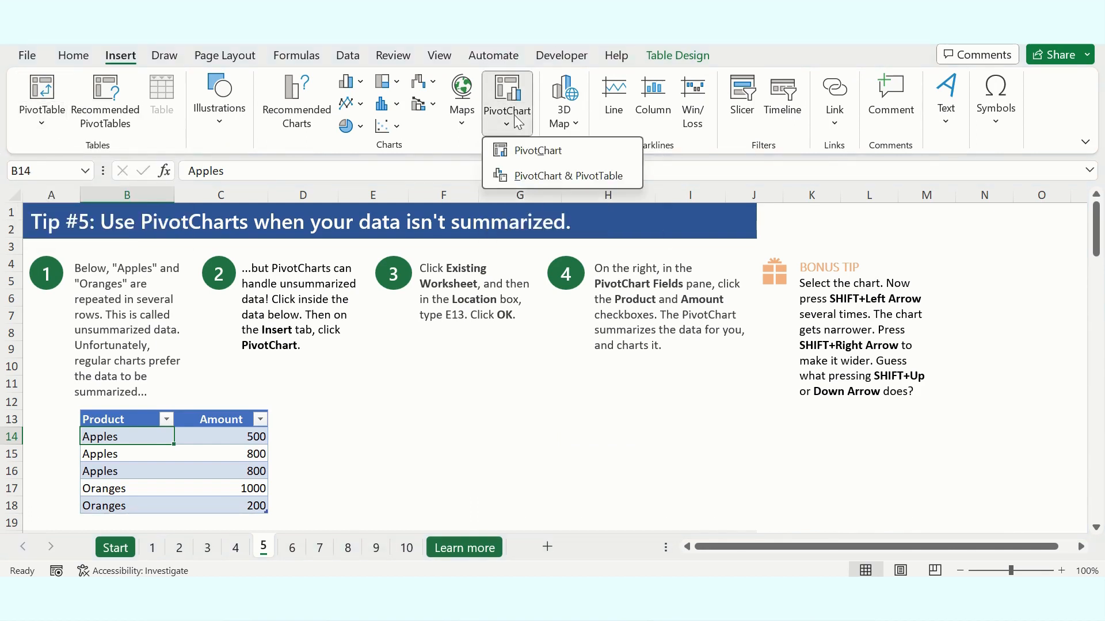
left_click(526, 153)
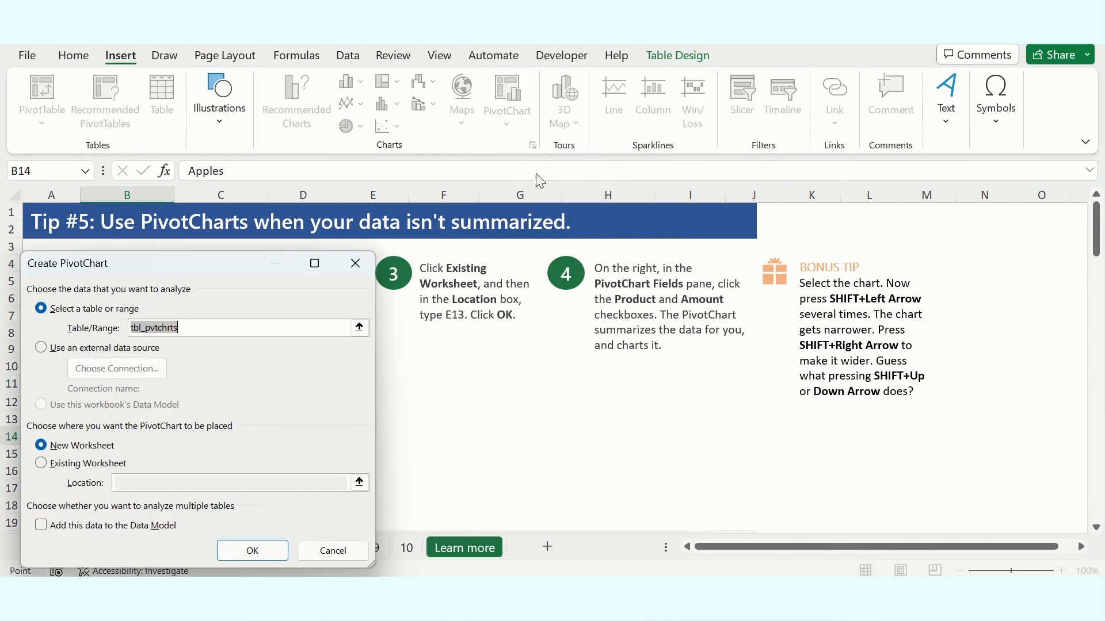
left_click(73, 463)
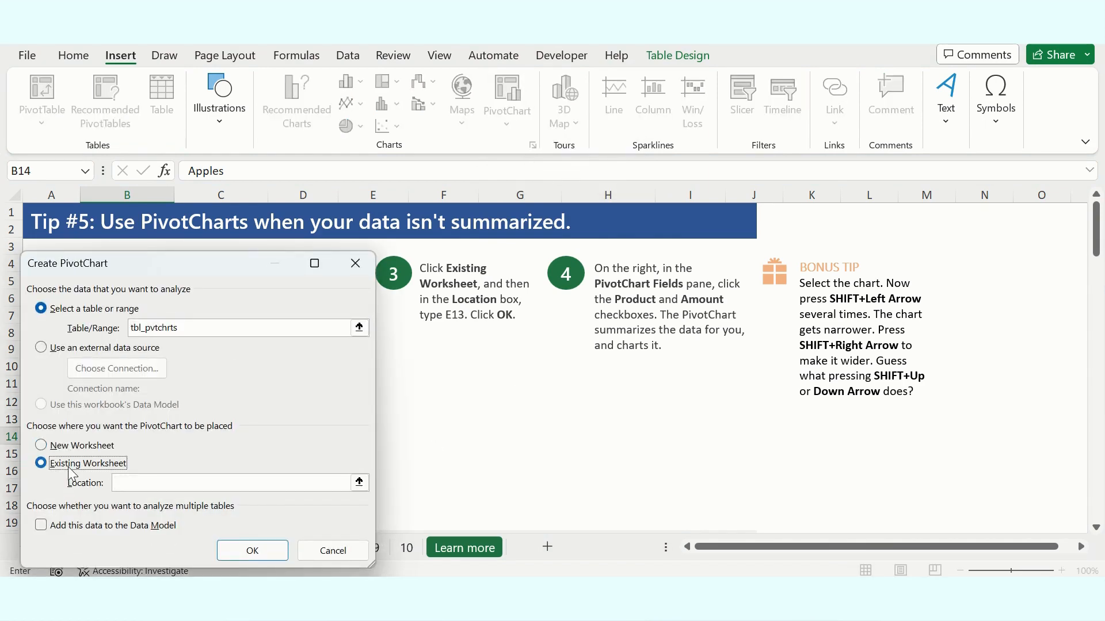
left_click(180, 485)
left_click(252, 551)
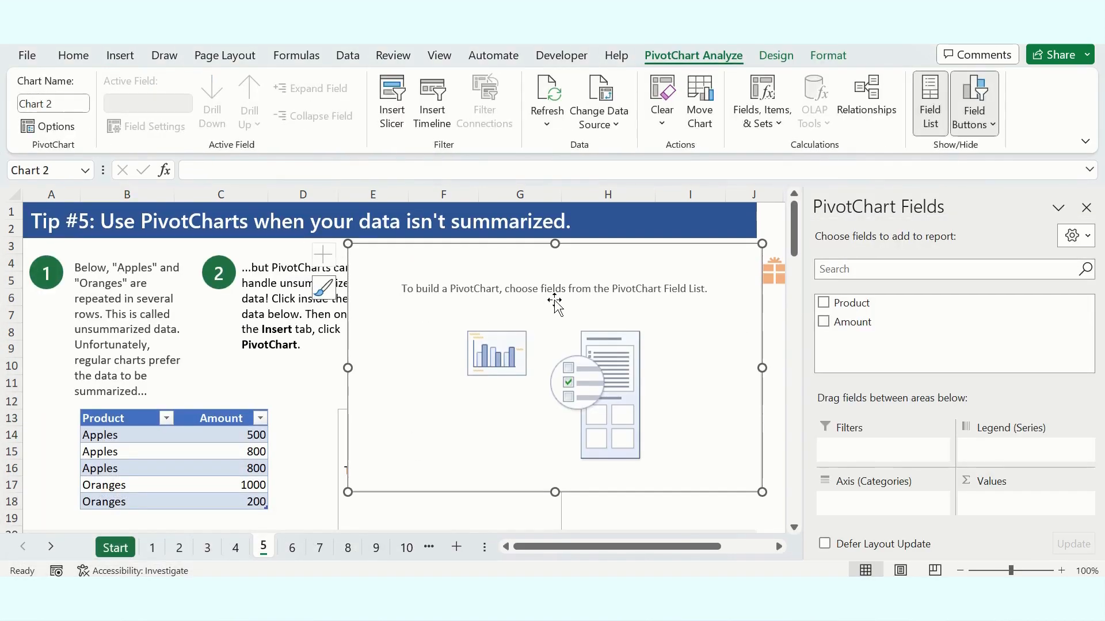
Move the empty PivotChart down below the instructions and add the Product and Amount fields to it.
left_click_drag(515, 263, 548, 395)
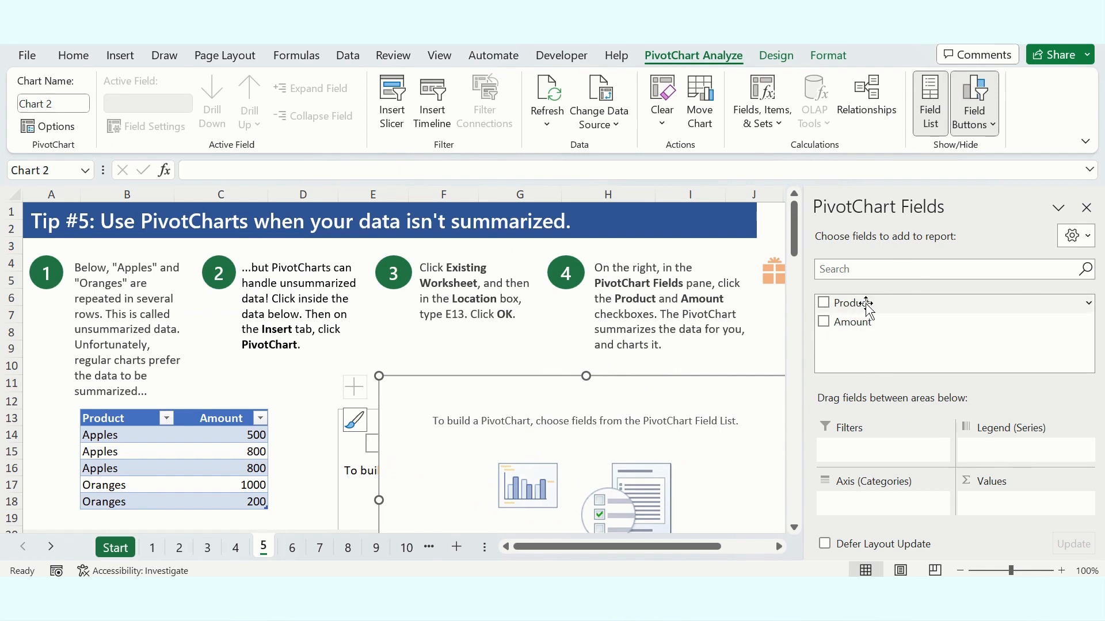
left_click(824, 303)
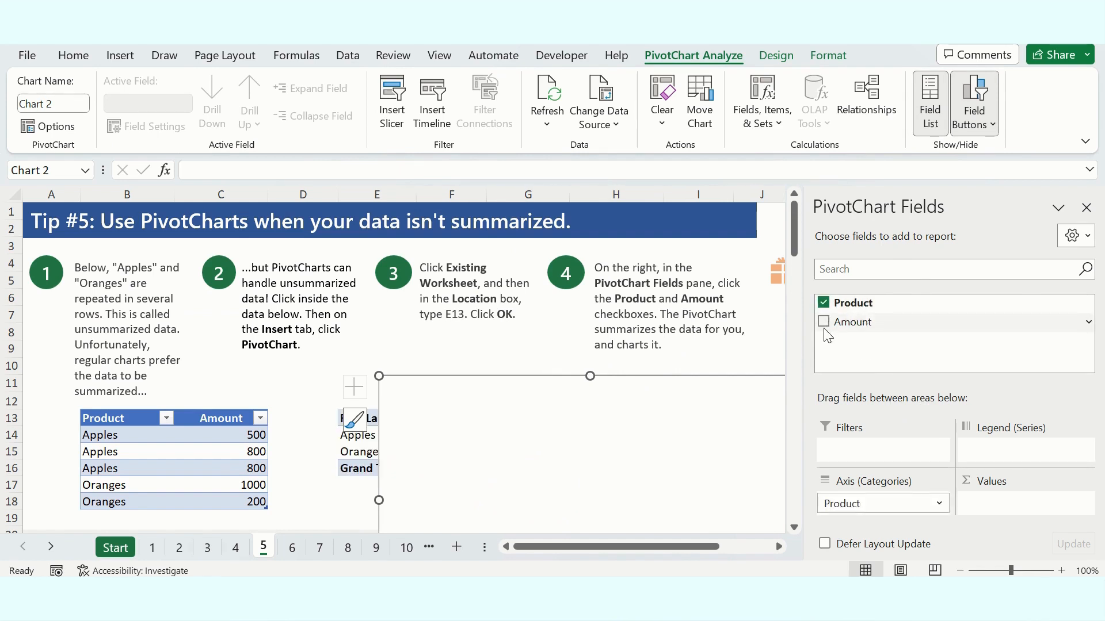
left_click(824, 323)
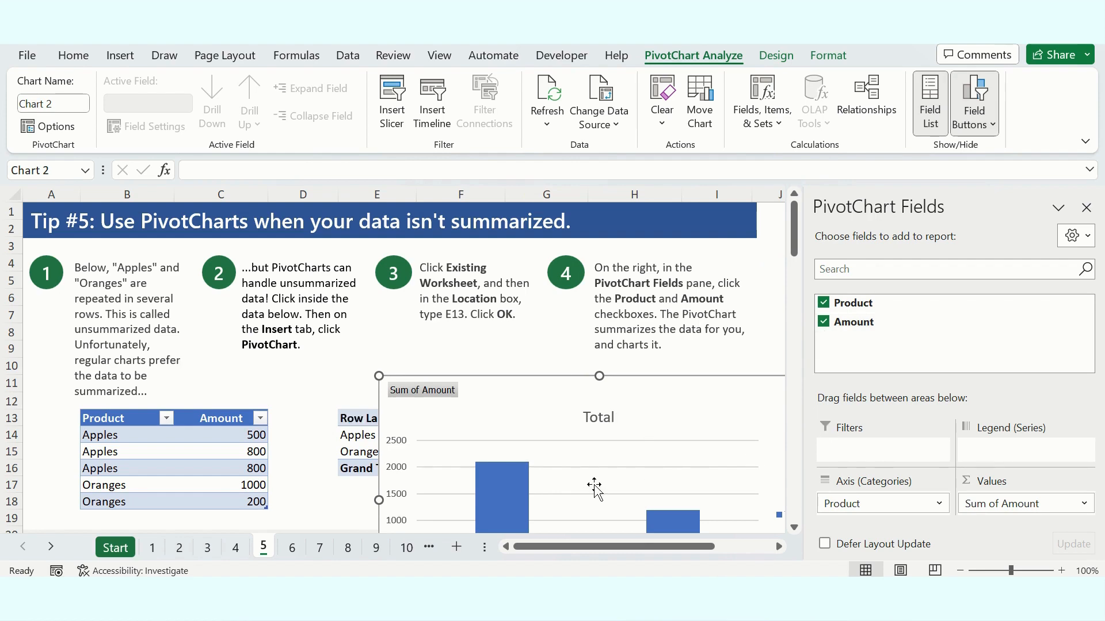
Close the PivotChart field list and shift the chart slightly to the right and up.
scroll(594, 486, "down", 1)
left_click(1086, 208)
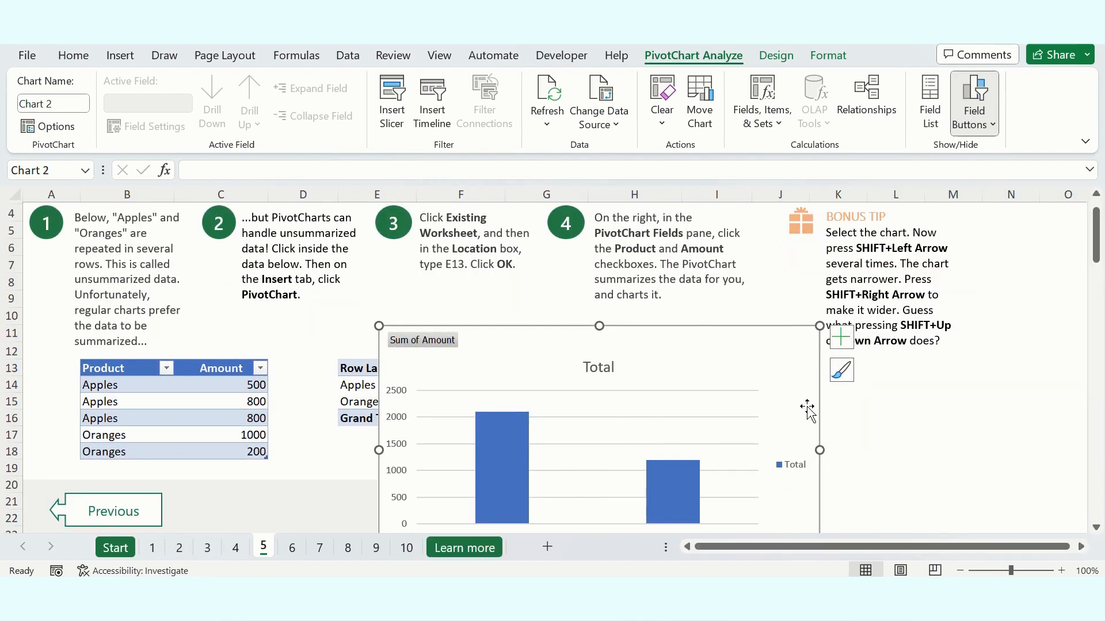
left_click_drag(489, 345, 554, 301)
On sheet 6, fill the Department column with Fruits in cell G14 and Vegetables in cell G17.
left_click(292, 547)
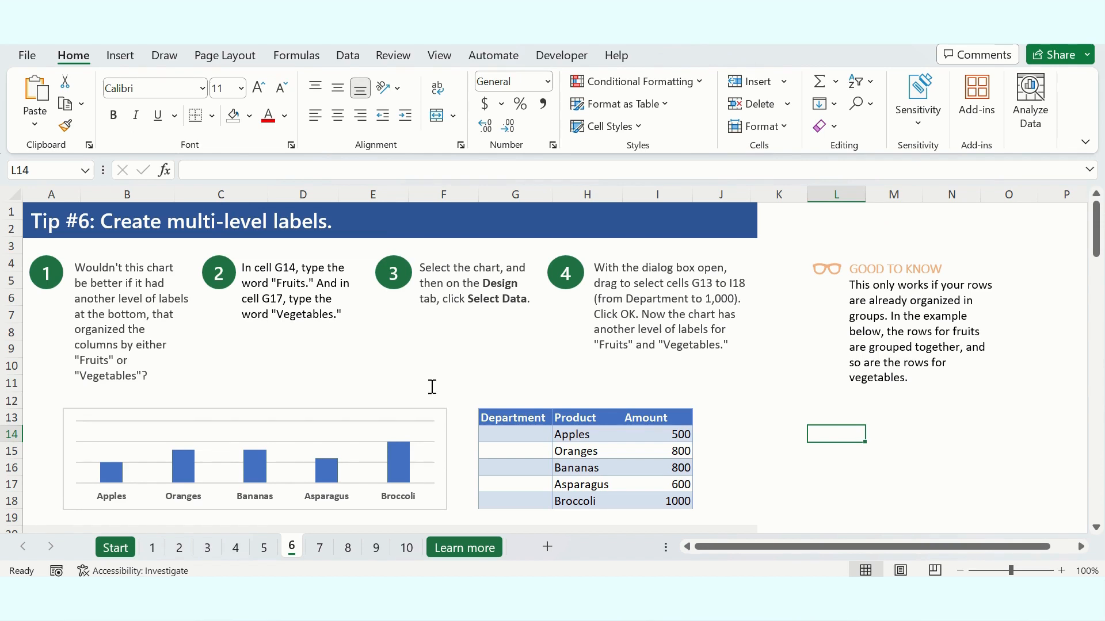
left_click(527, 427)
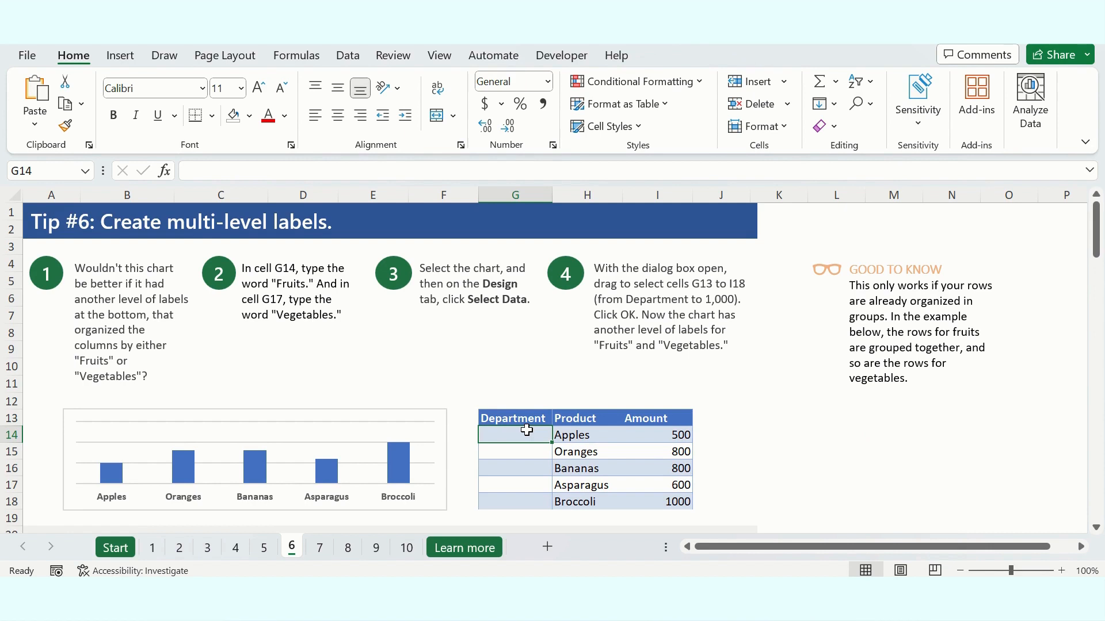
type("Fruits")
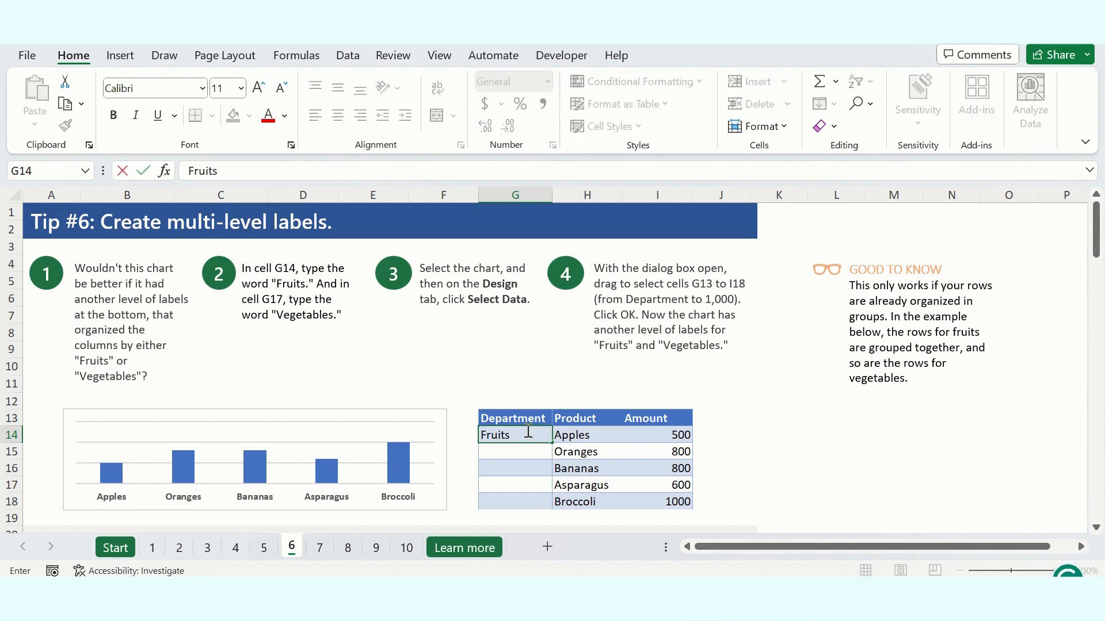
key("Return")
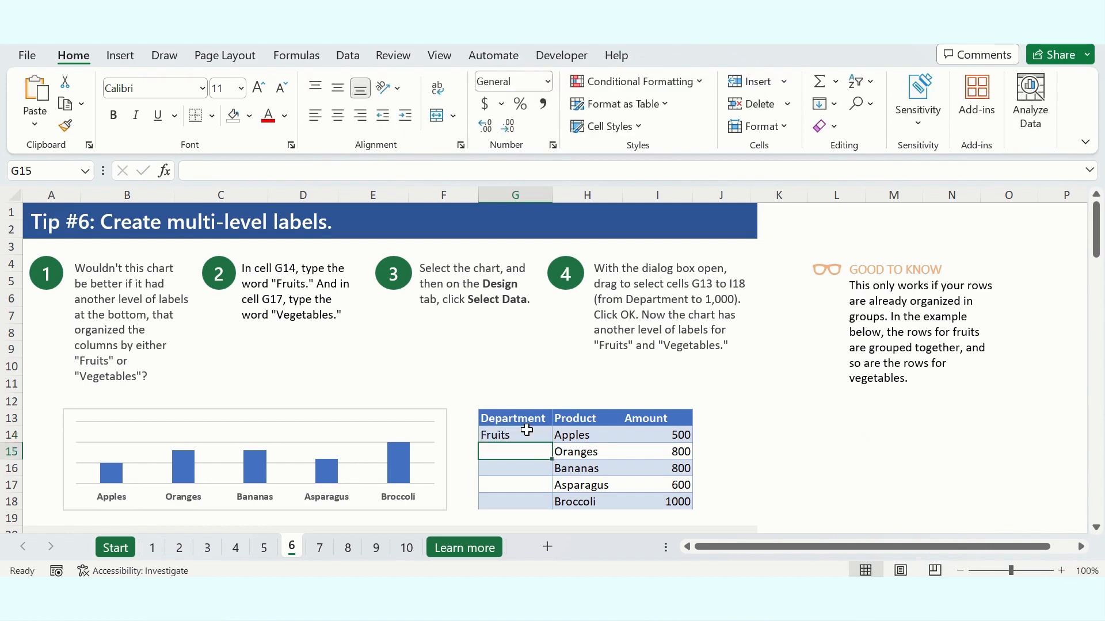
key("Down")
key("Down")
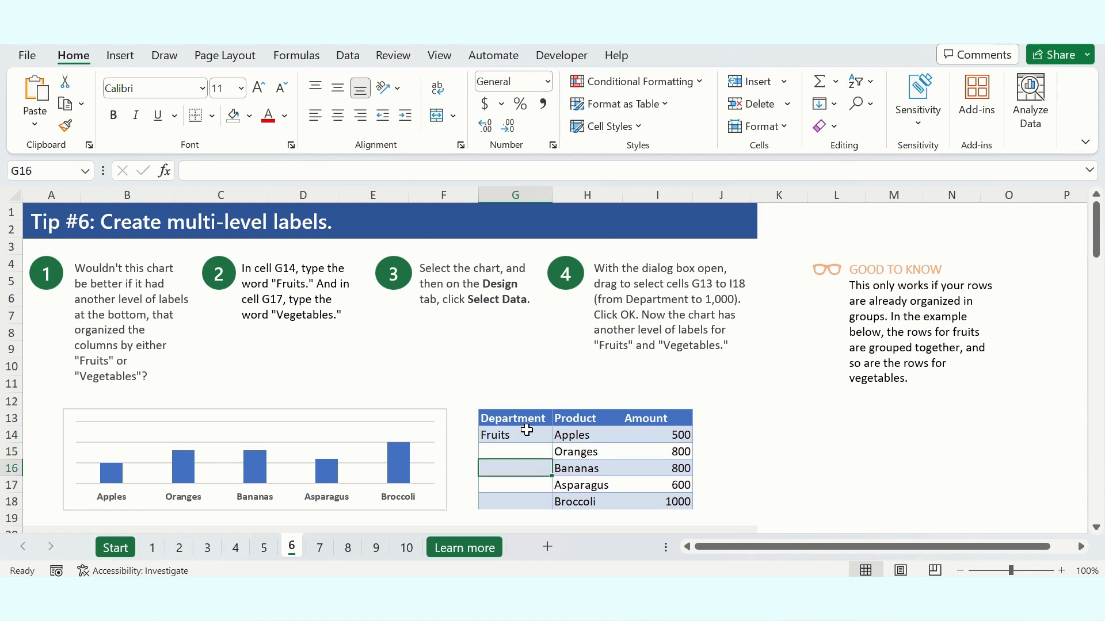
type("Vegetables")
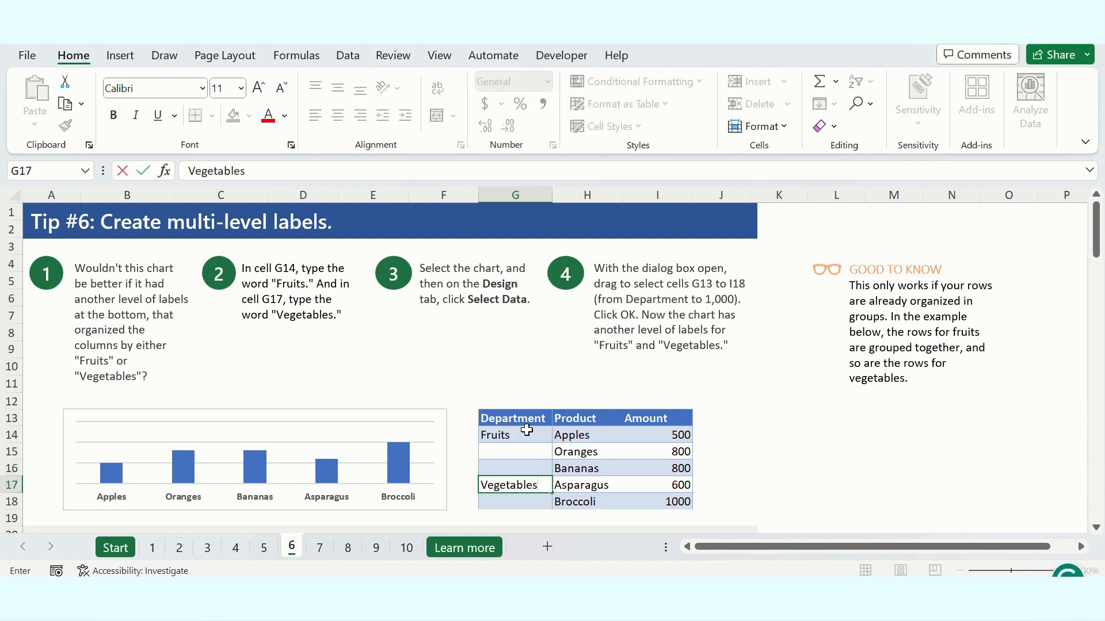
key("Return")
key("Up")
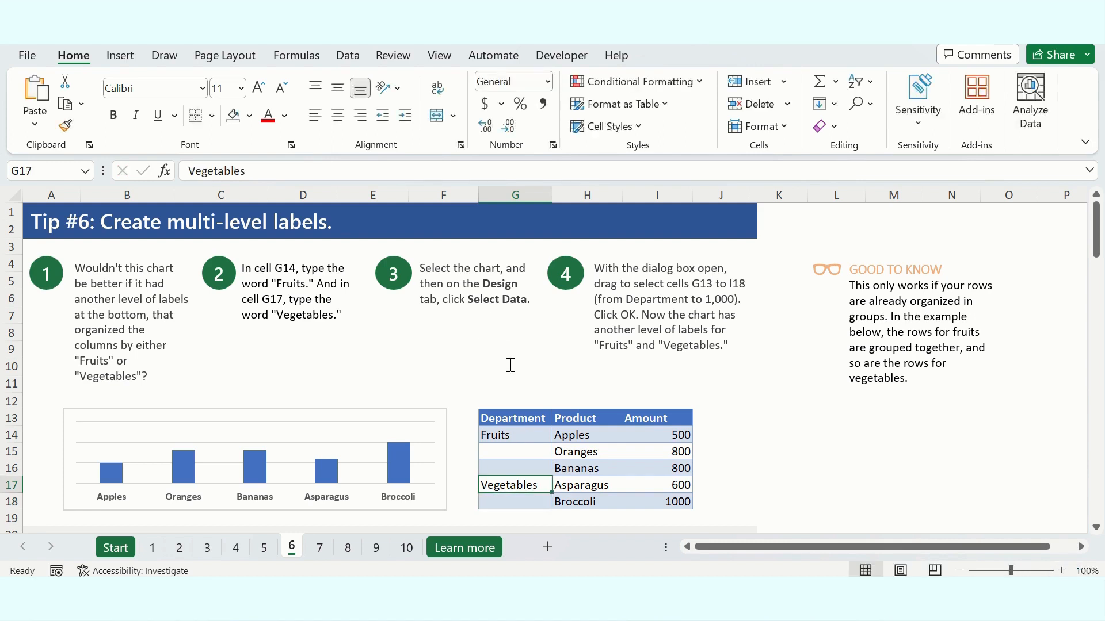
Extend the column chart's data range to G13:I18 to add department-level axis labels, and deselect the chart.
left_click(372, 412)
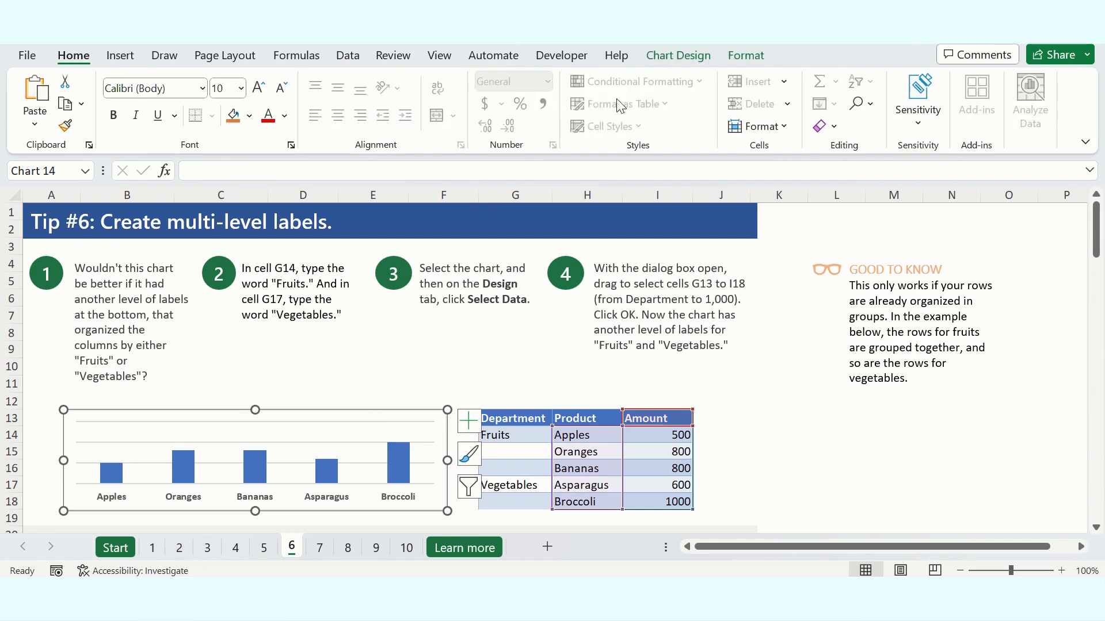
left_click(679, 55)
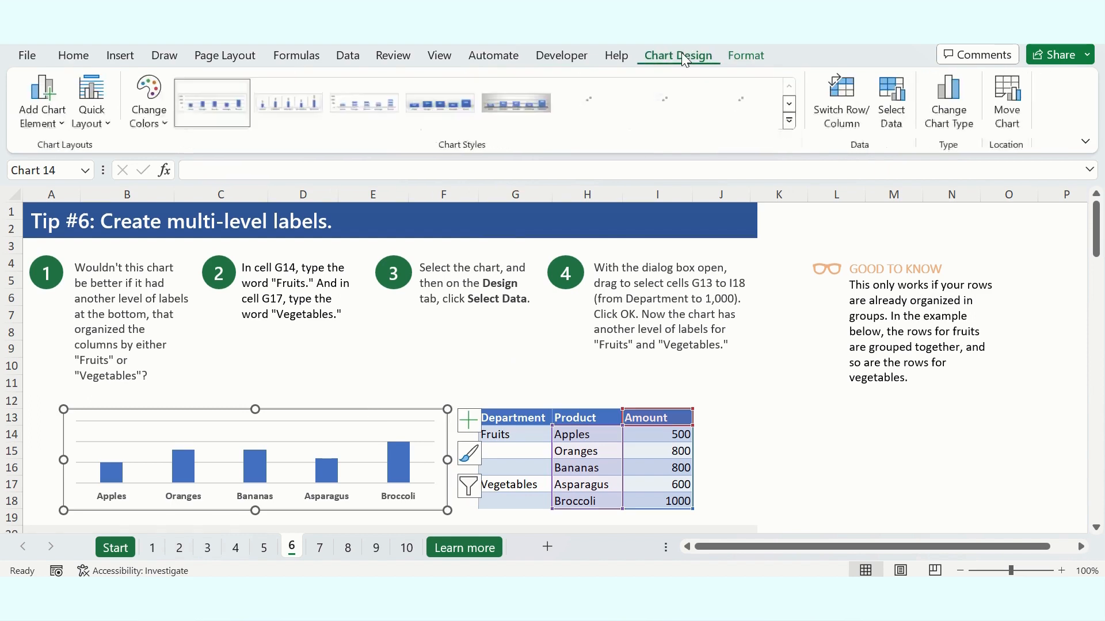
left_click(893, 115)
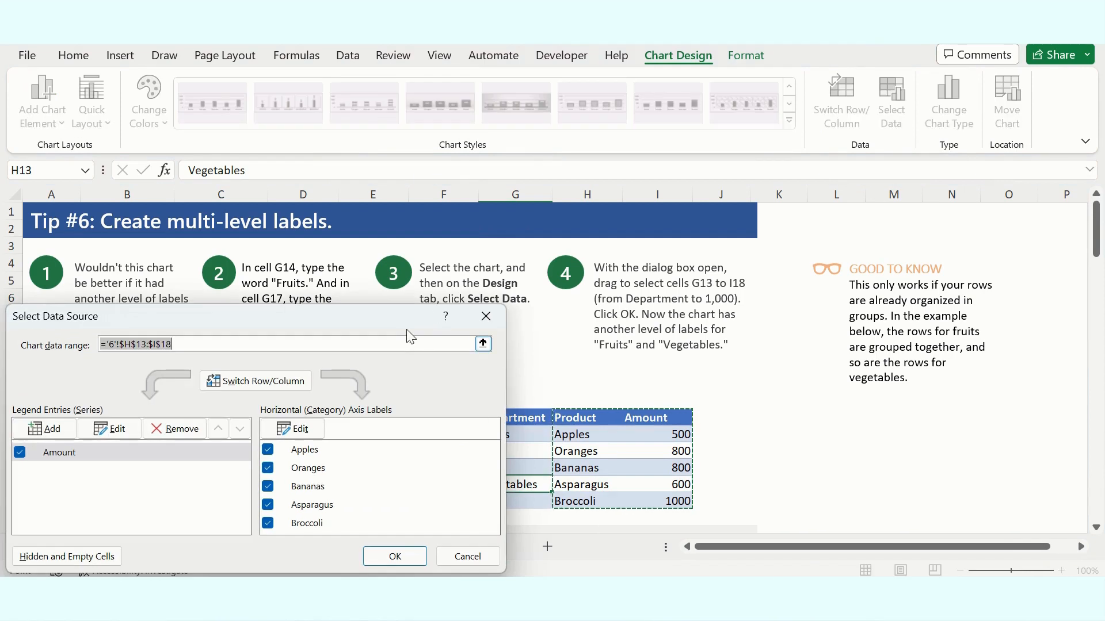
left_click_drag(380, 315, 296, 335)
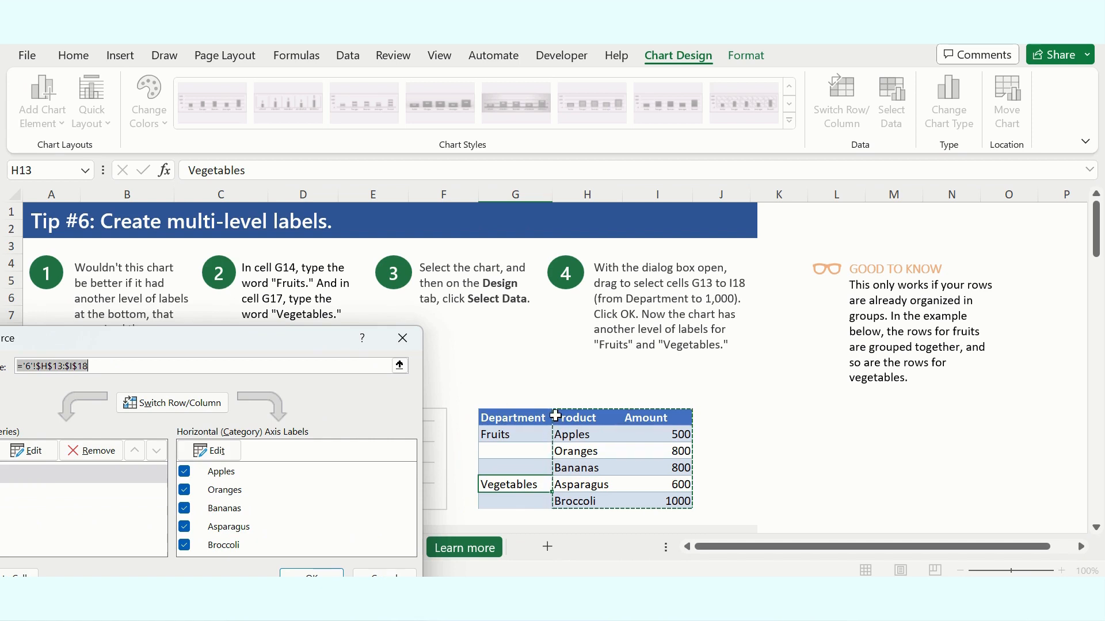
left_click_drag(555, 419, 674, 502)
left_click_drag(553, 420, 686, 504)
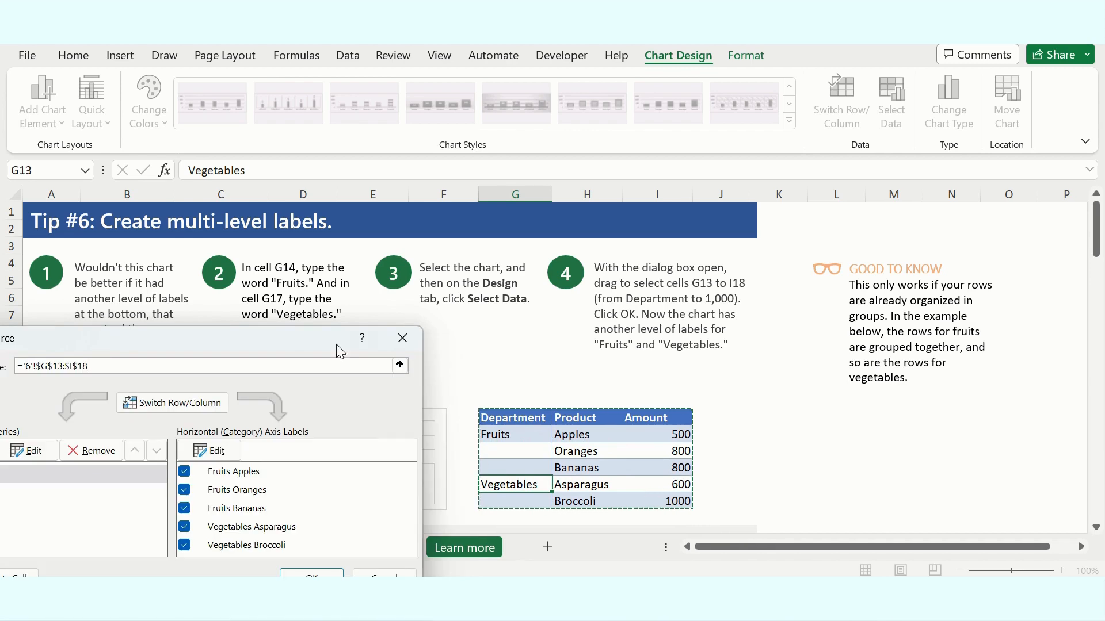
left_click_drag(373, 344, 905, 220)
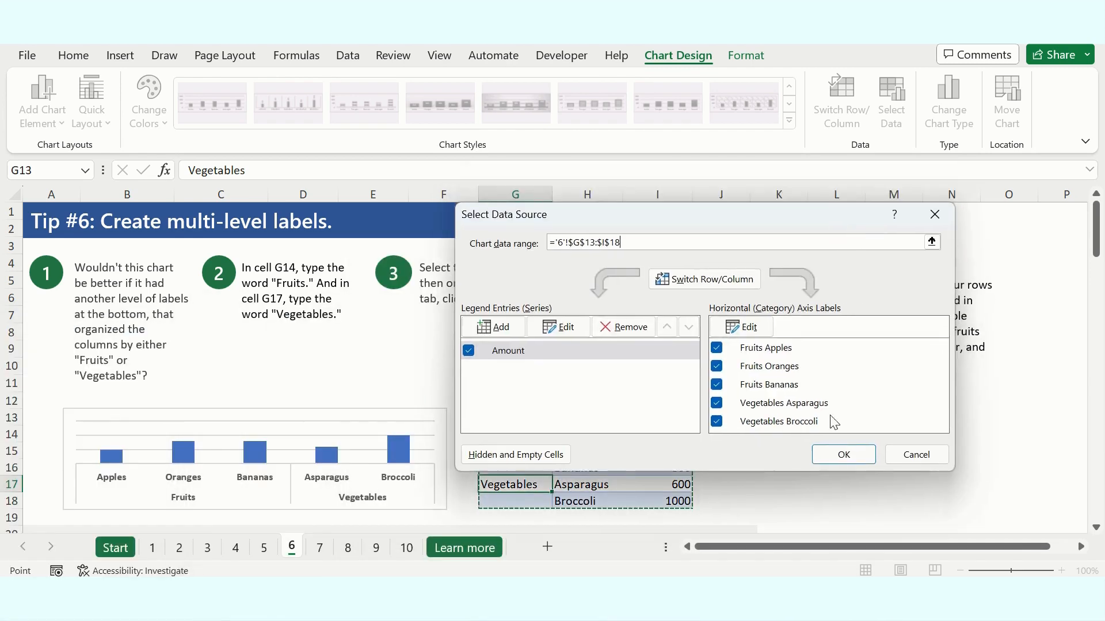
left_click(844, 455)
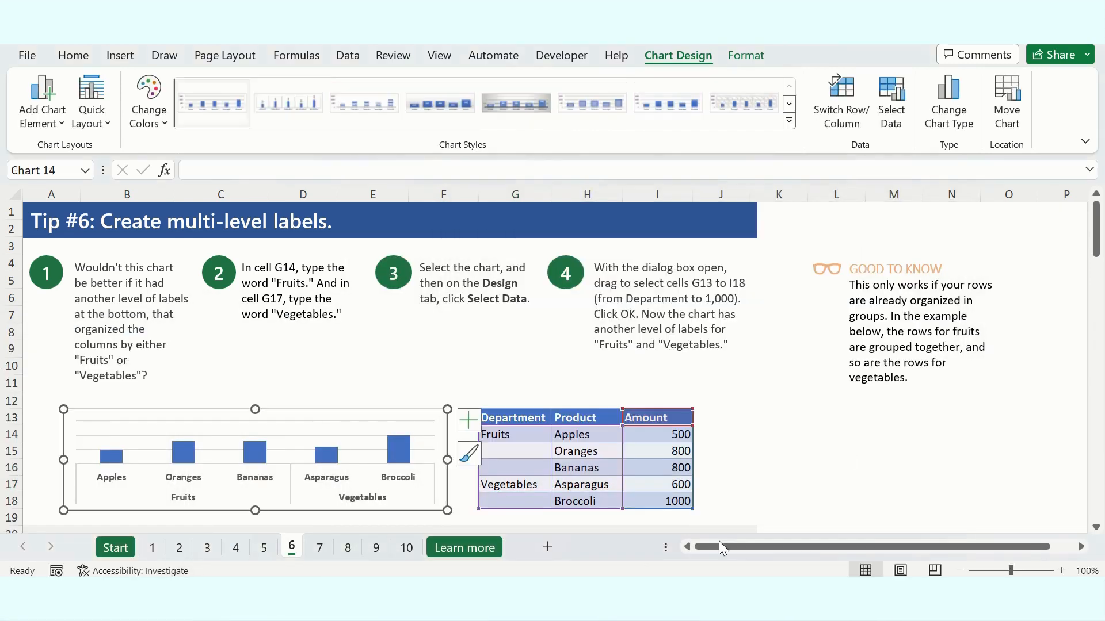
left_click(532, 526)
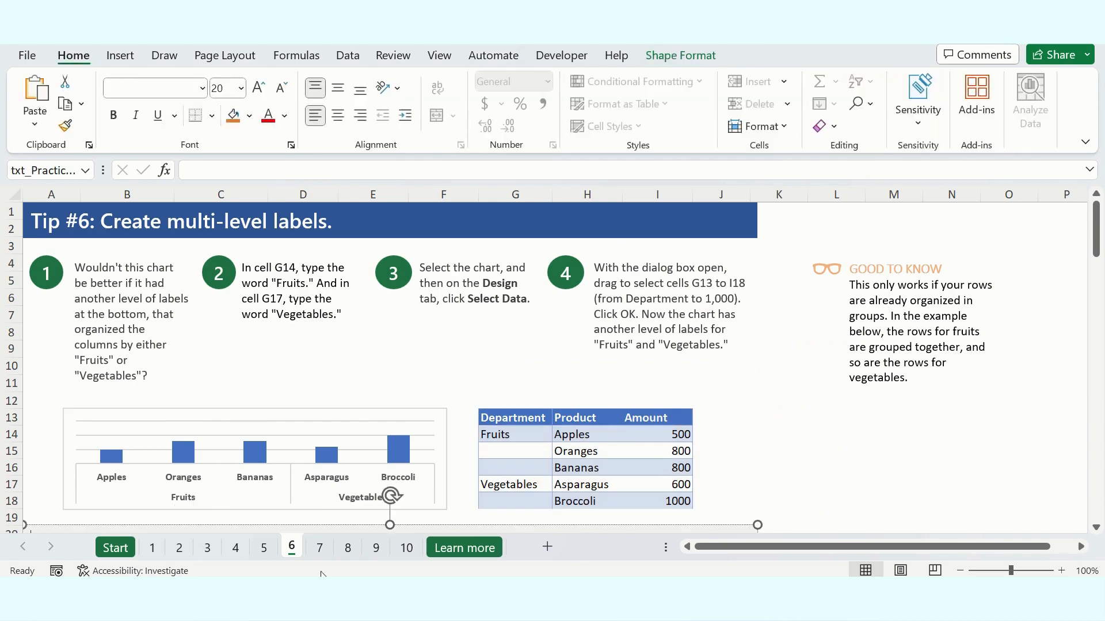
On sheet 7, change the chart to a combo type with Sales as clustered columns and Profit % as a line on the secondary axis.
left_click(318, 548)
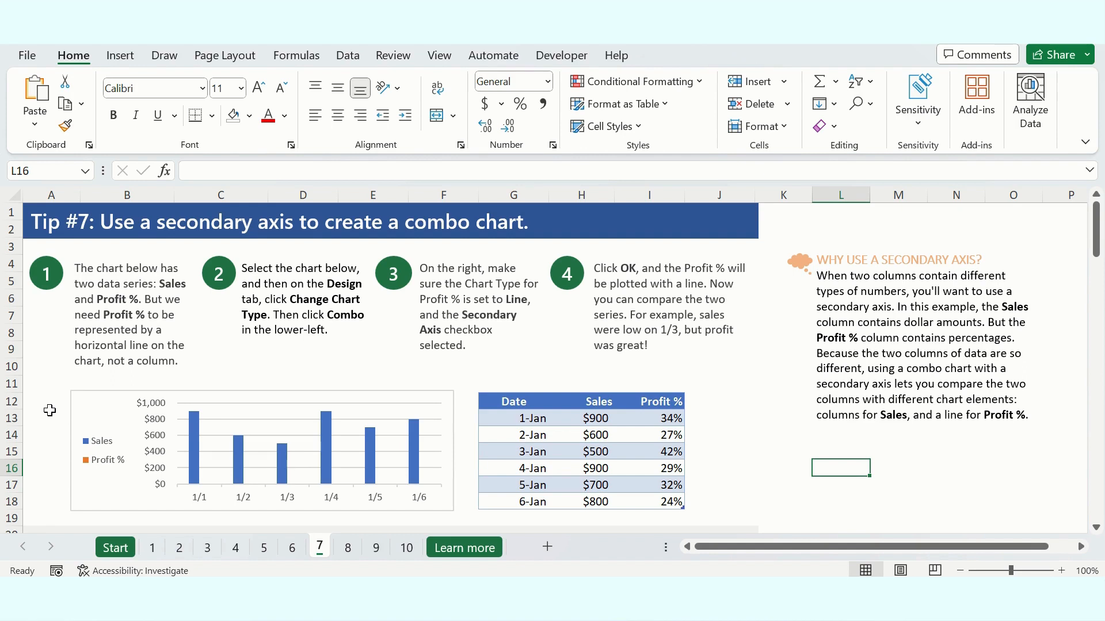
left_click(104, 396)
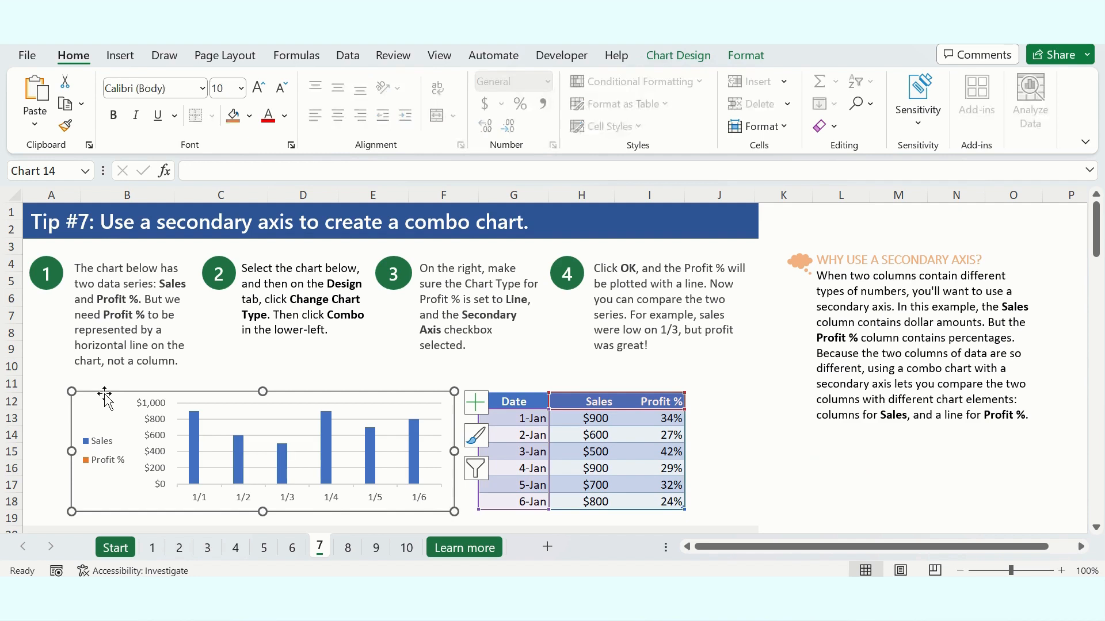
left_click(662, 58)
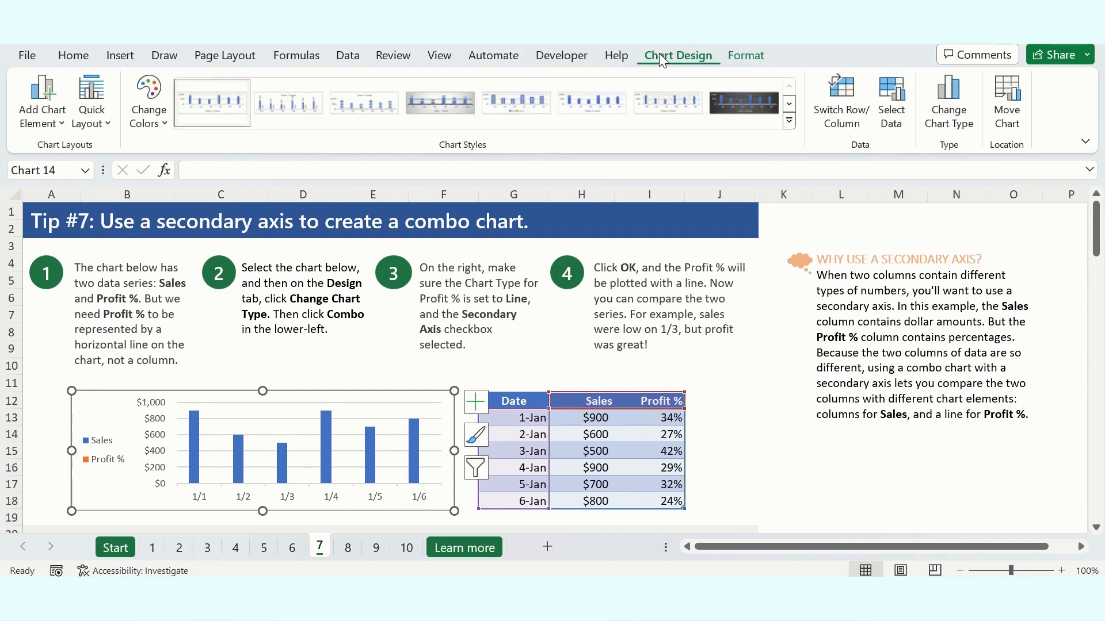
left_click(955, 125)
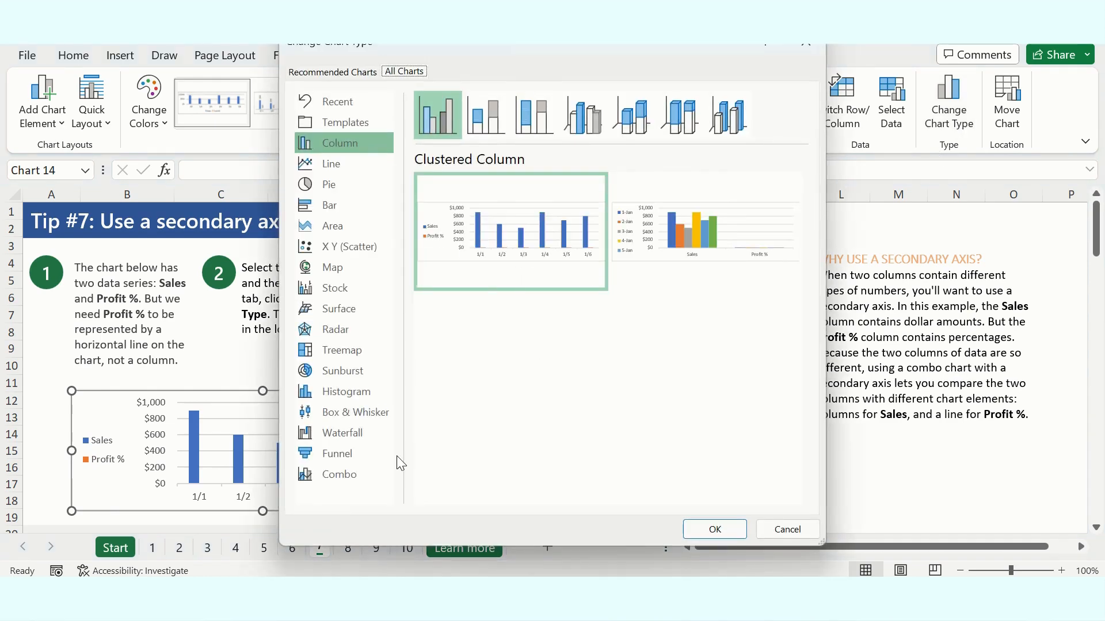
left_click(341, 476)
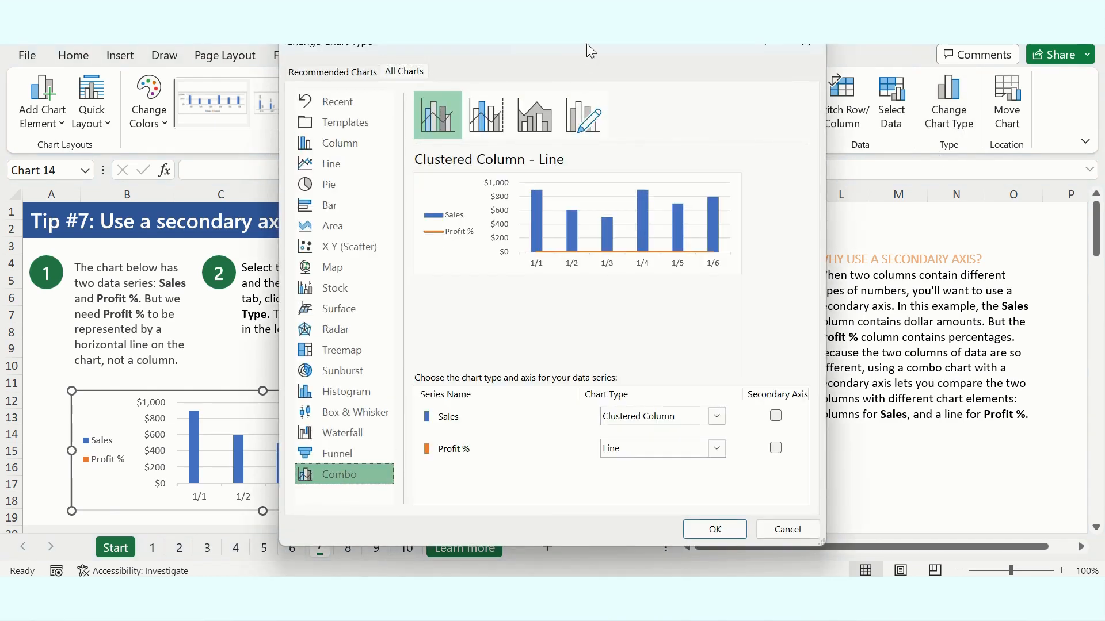
left_click_drag(586, 43, 852, 61)
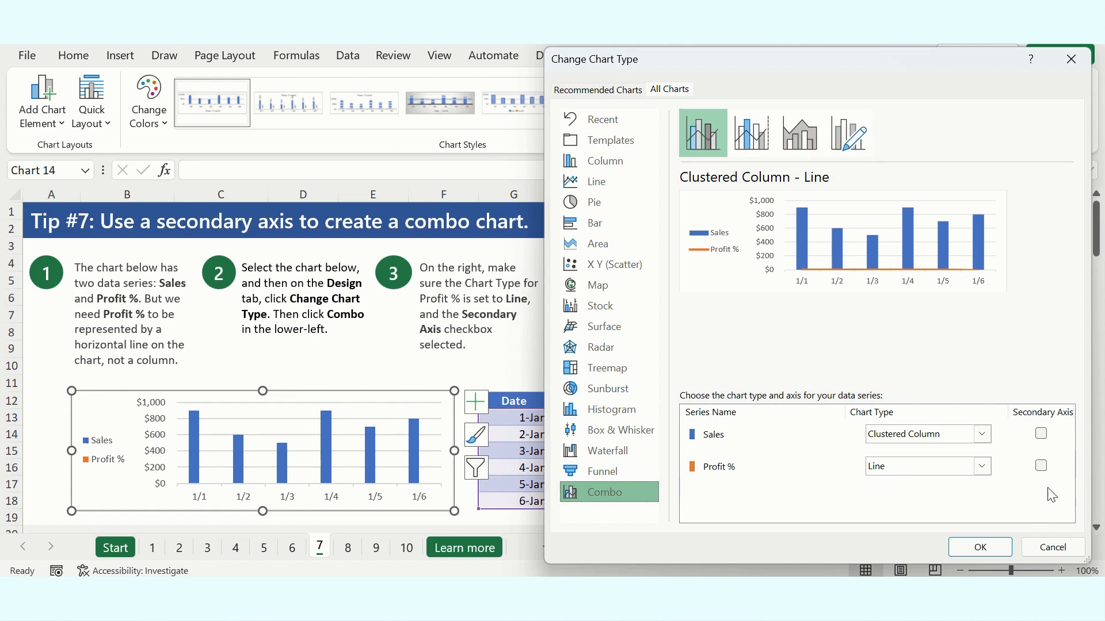
left_click(1041, 466)
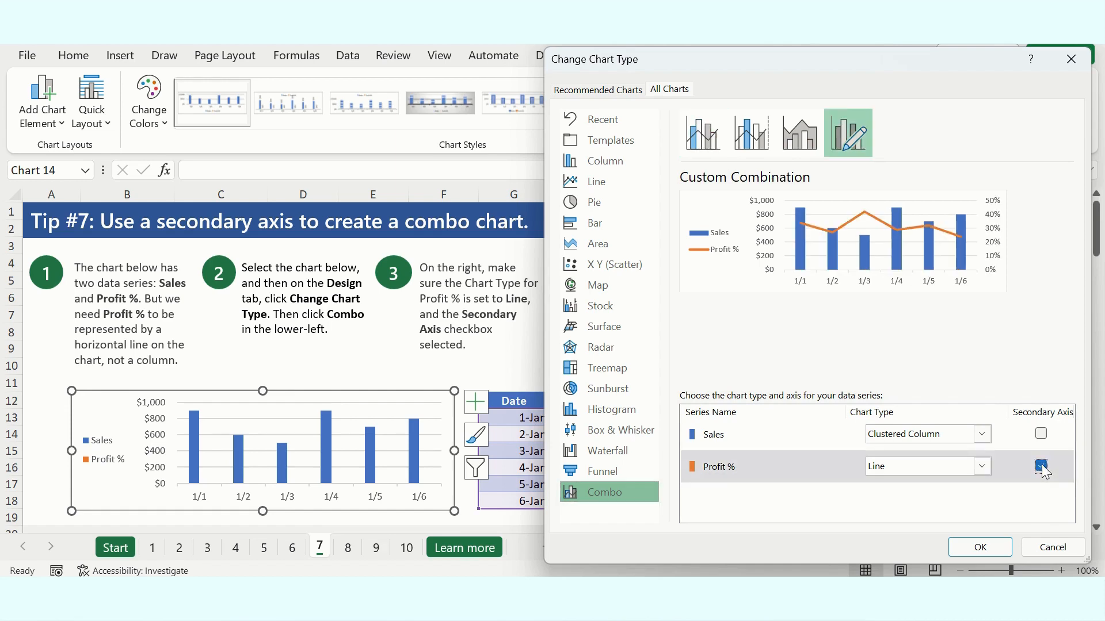
left_click(979, 544)
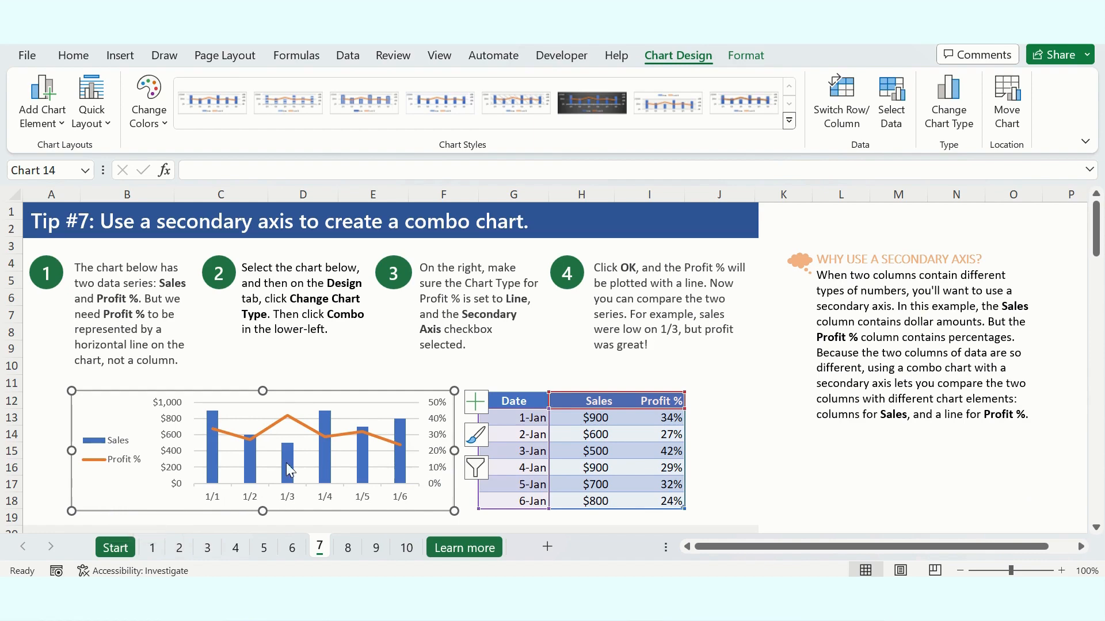
On sheet 8, link the combo chart's title to the green Week 1 cell G12.
left_click(349, 548)
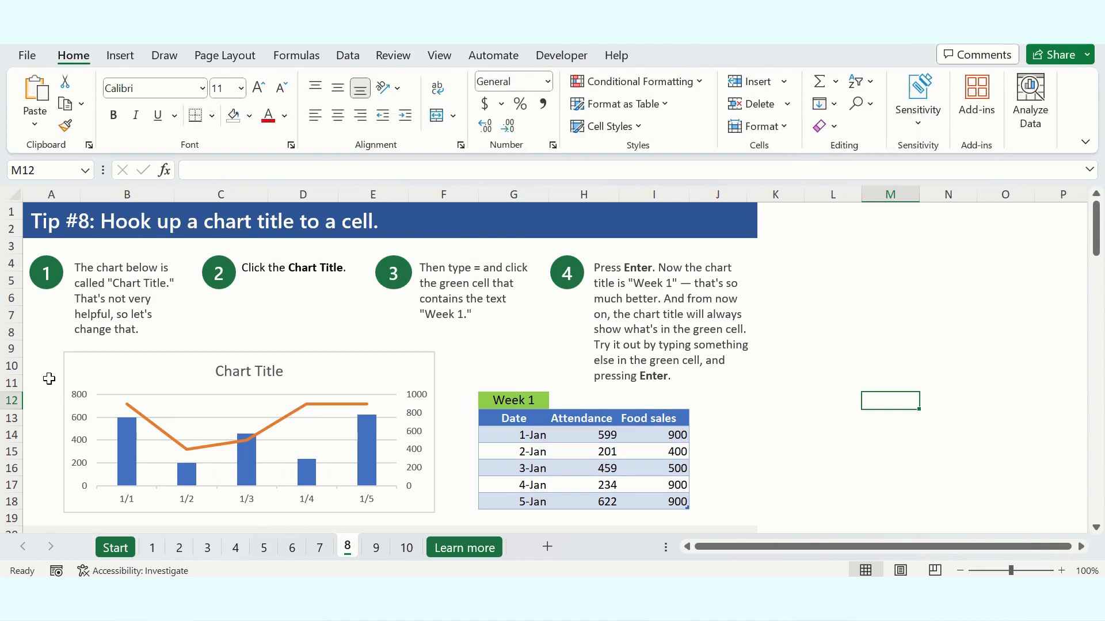
left_click(99, 359)
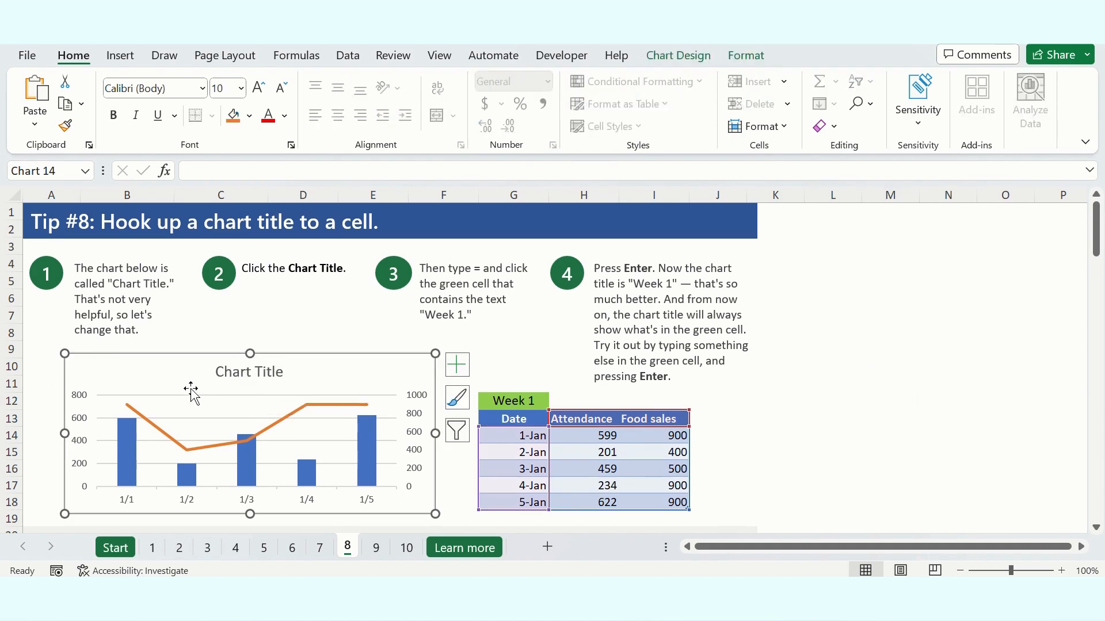
left_click(268, 372)
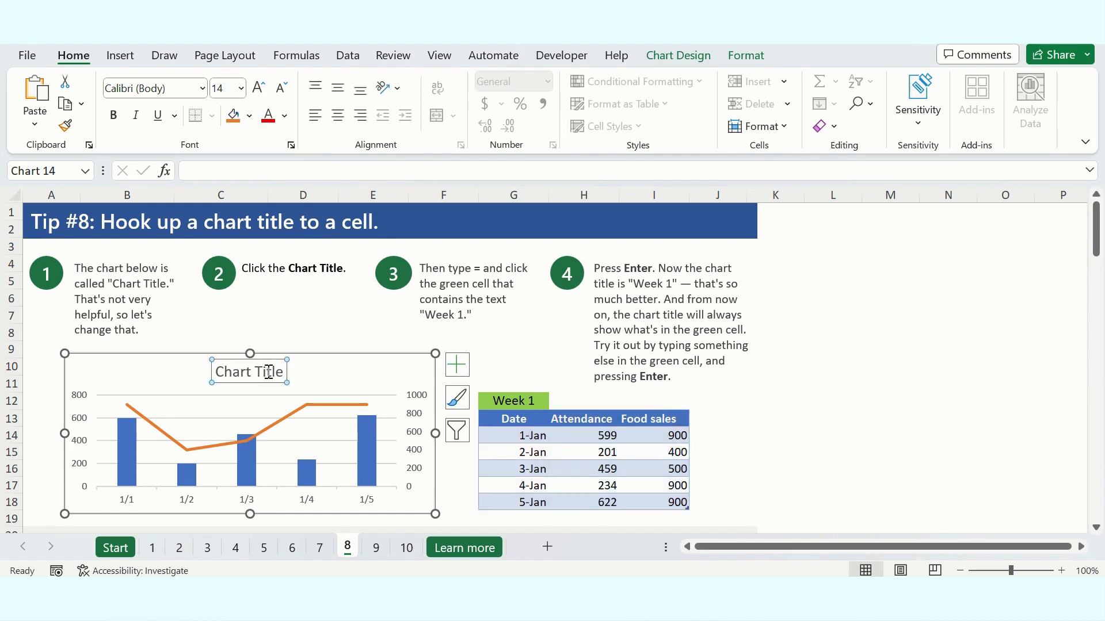
type("=")
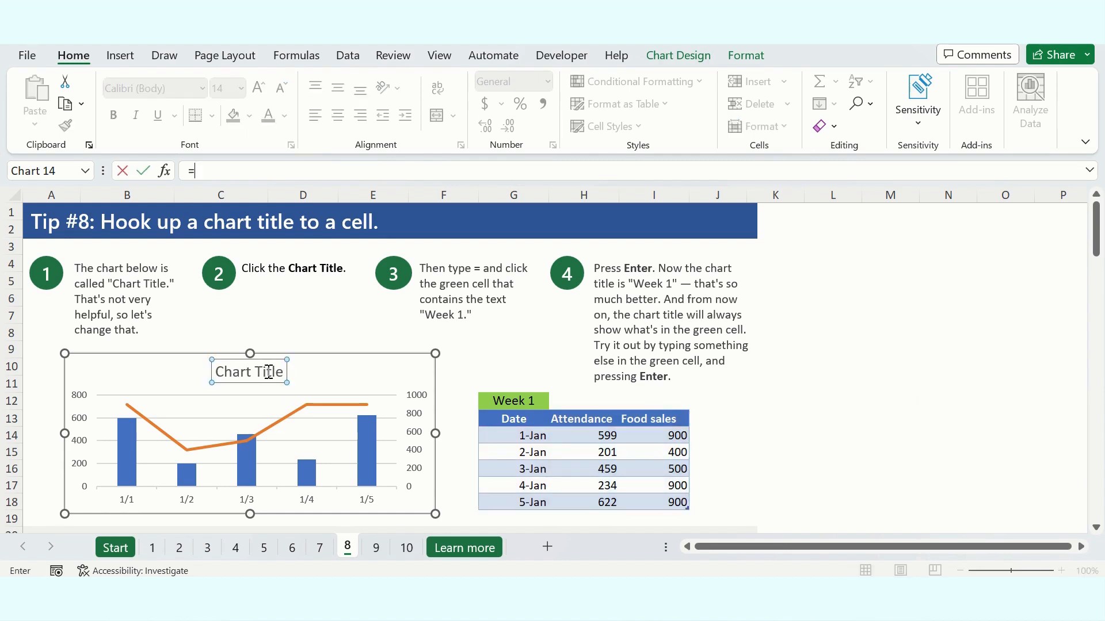
left_click(519, 403)
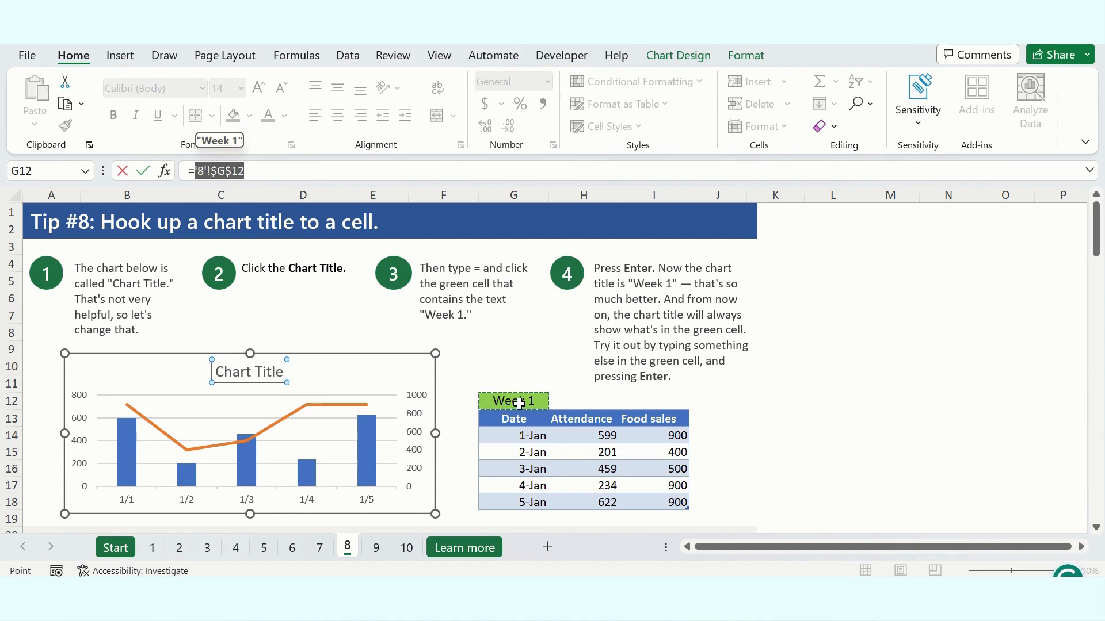
key("Return")
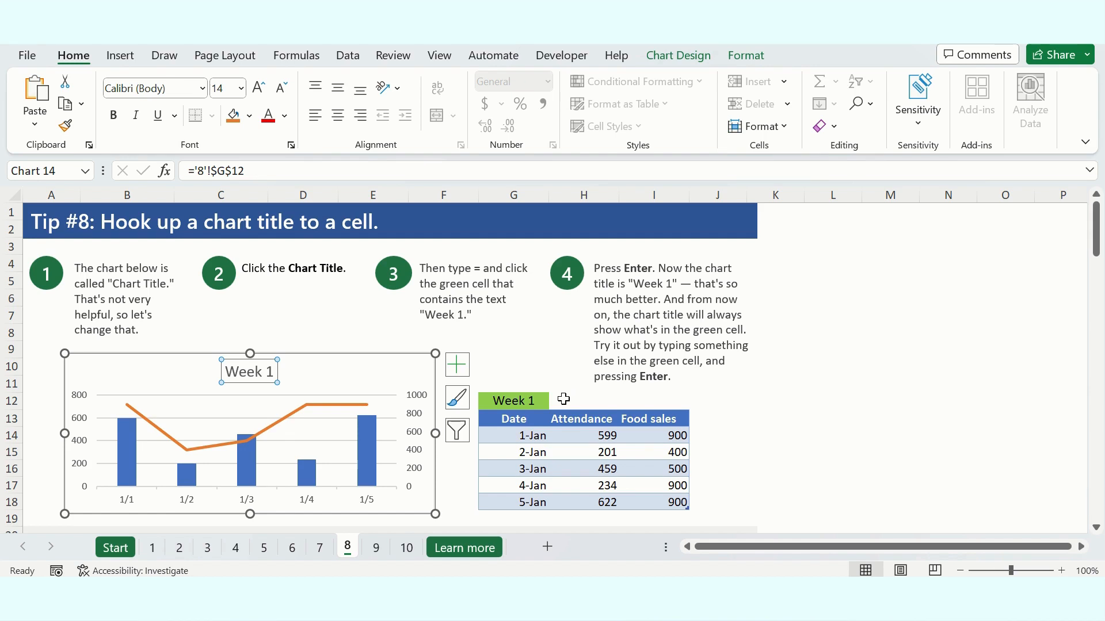
Replace the text in the green title cell G12 with Test.
left_click(523, 401)
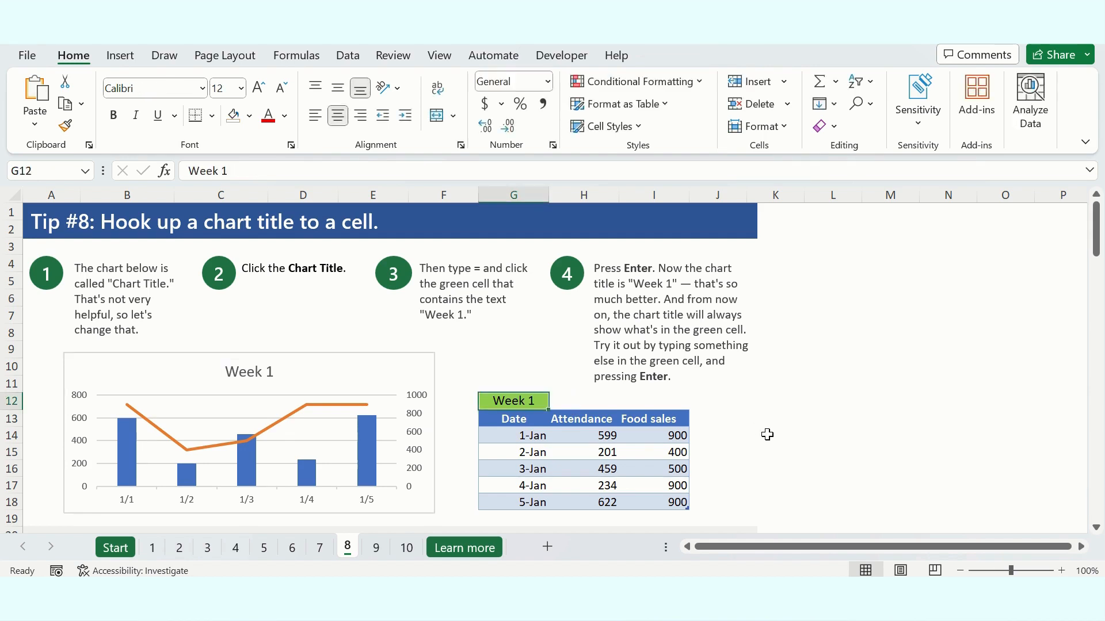
type("Test")
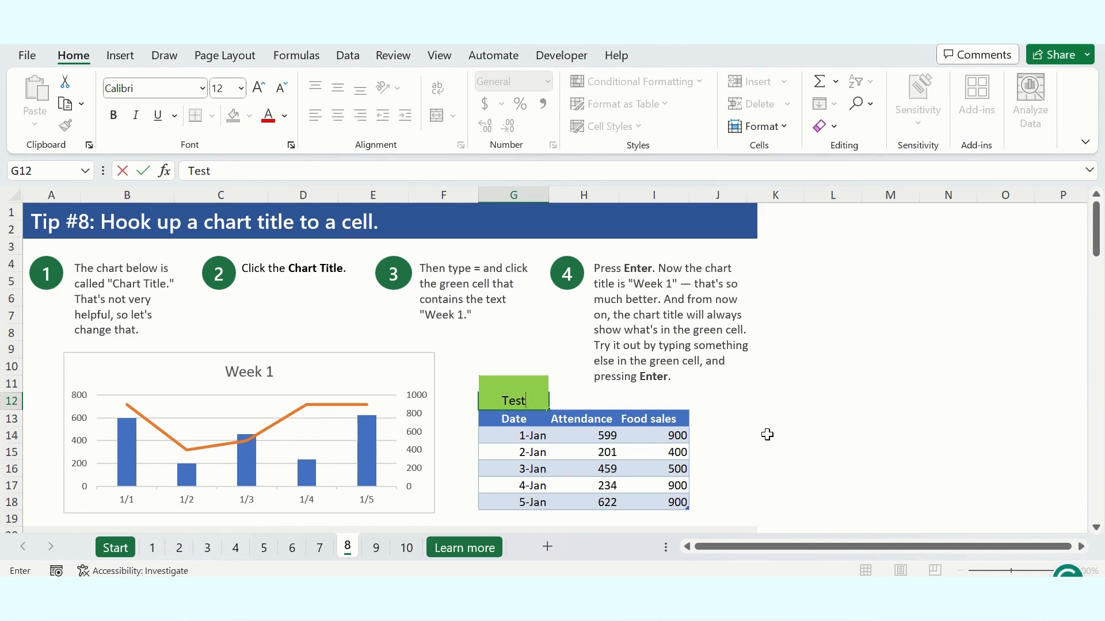
key("Return")
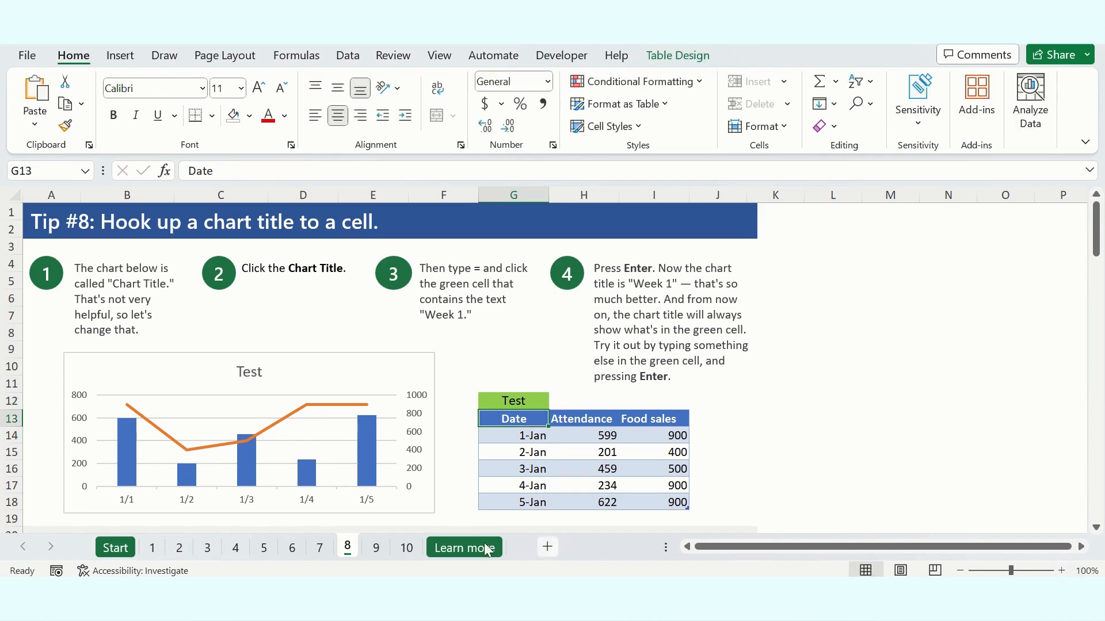
On sheet 9, change the fruit pie chart to the Pie of Pie type.
left_click(378, 551)
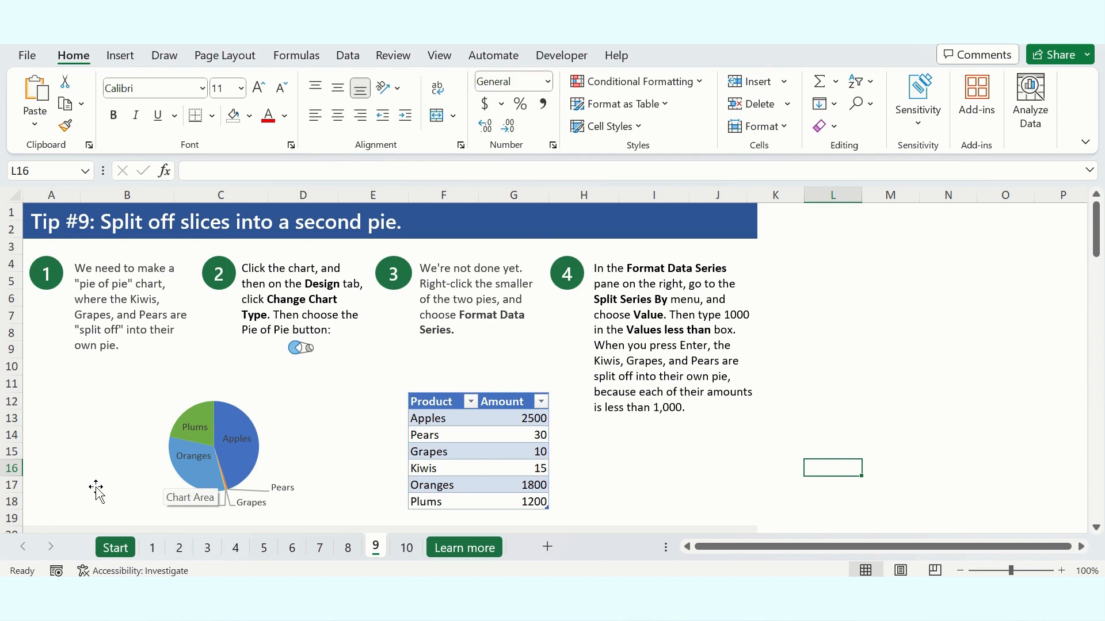
left_click(286, 450)
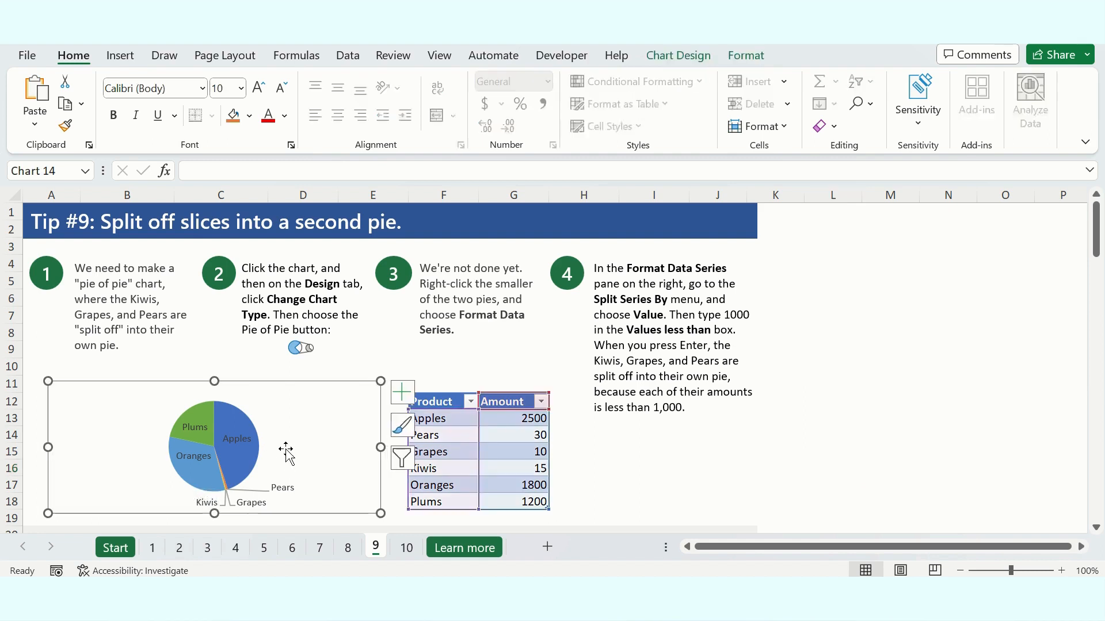
left_click(664, 56)
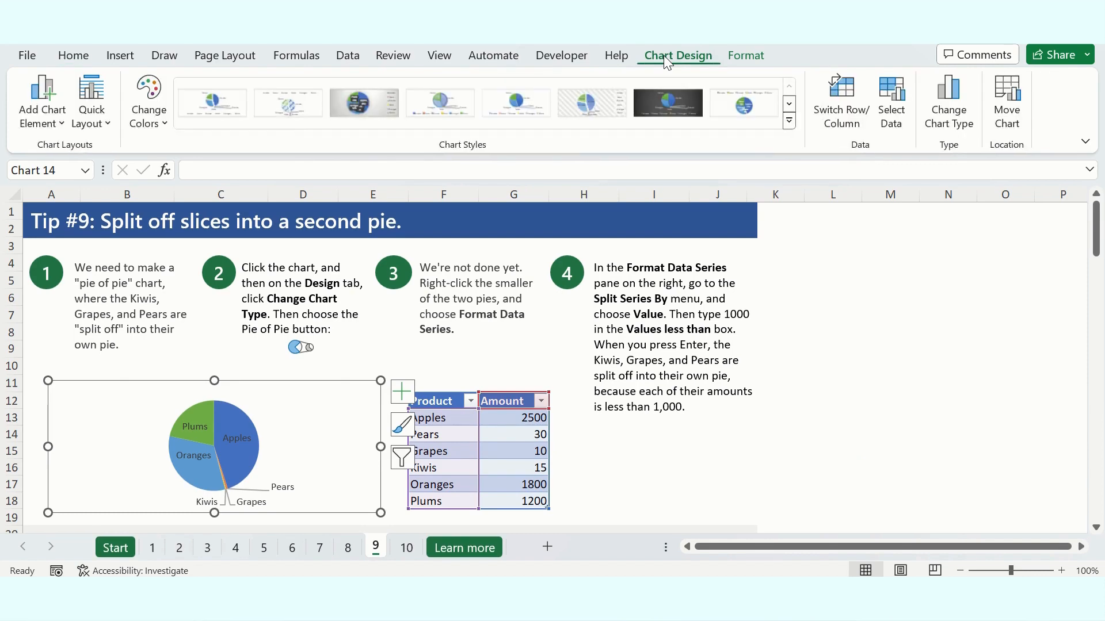
left_click(935, 115)
left_click_drag(524, 46, 687, 44)
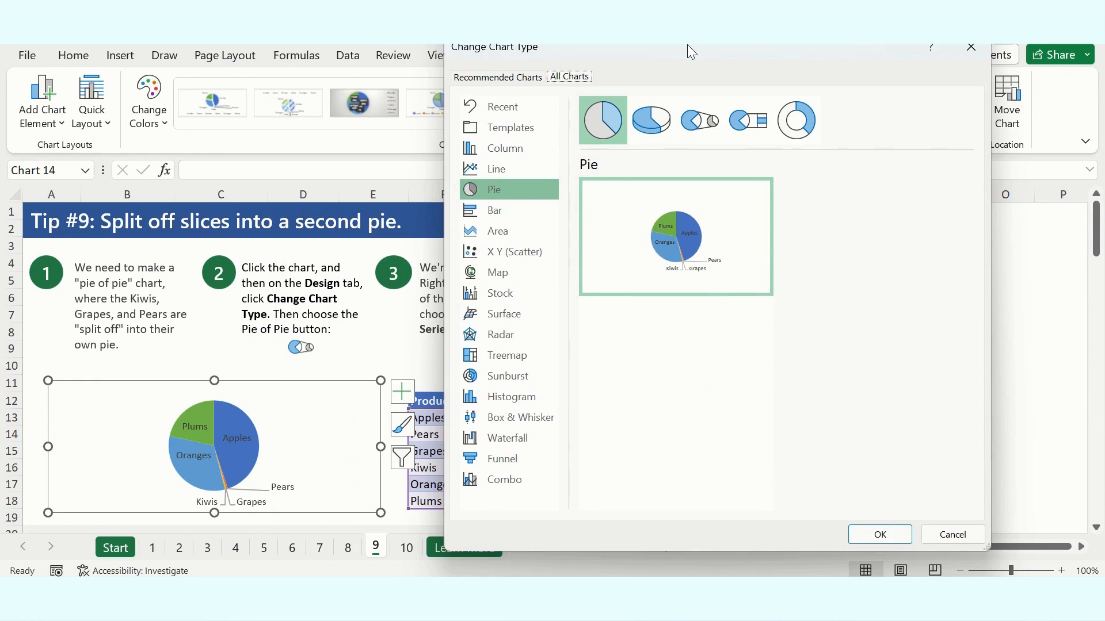
left_click(687, 128)
left_click_drag(724, 53, 294, 107)
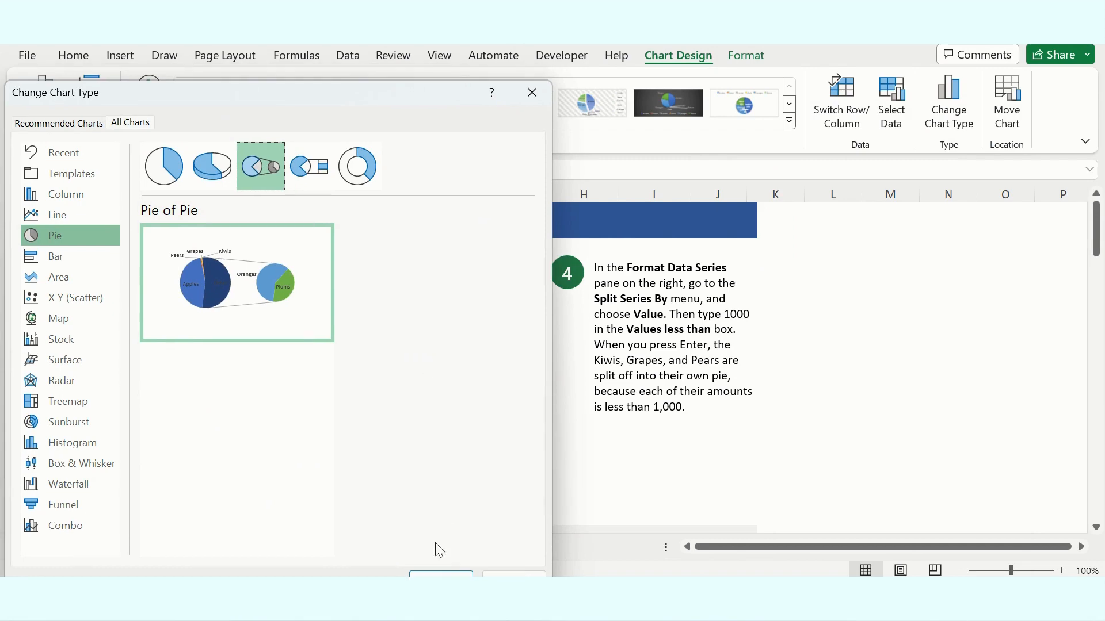
left_click(441, 575)
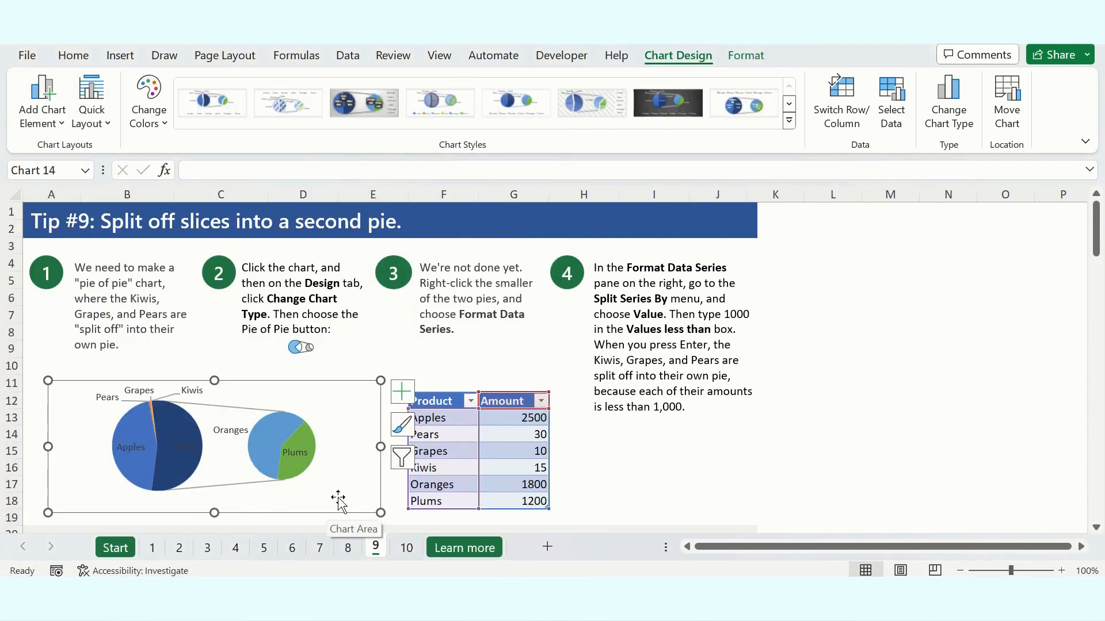
In the smaller pie's data series options, enter 1000 for the values in the second plot, and deselect the chart.
left_click(278, 432)
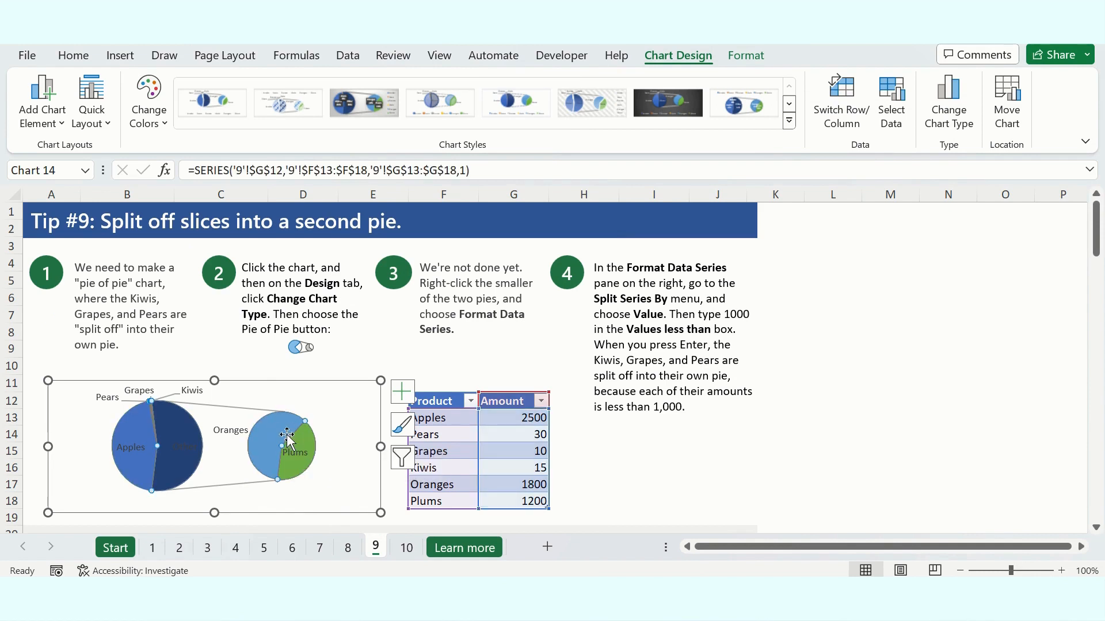
mouse_move(286, 433)
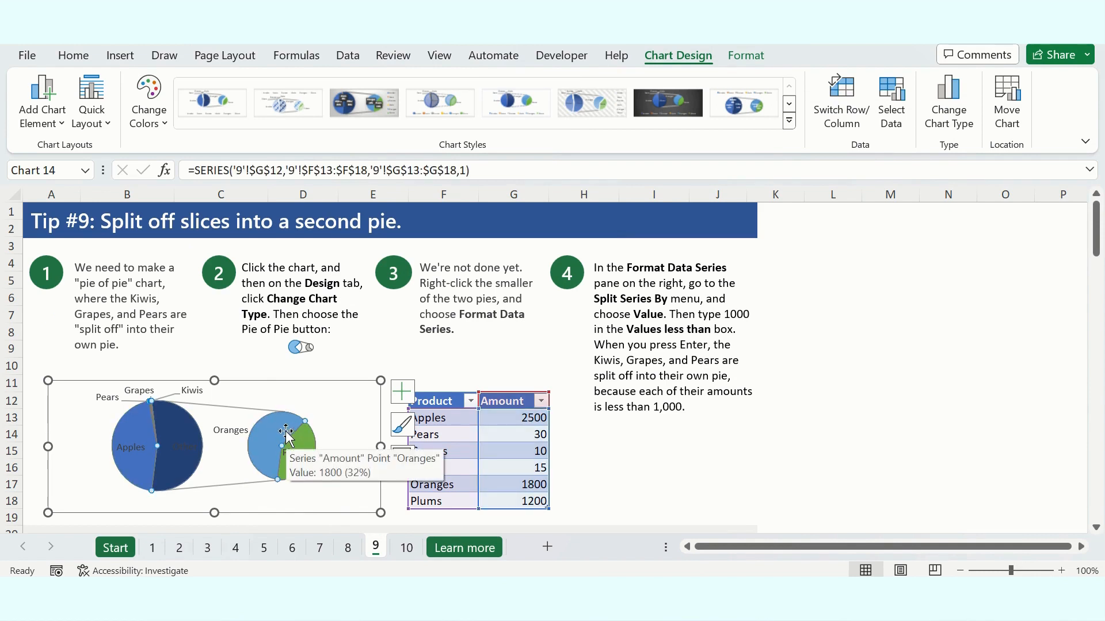
right_click(286, 433)
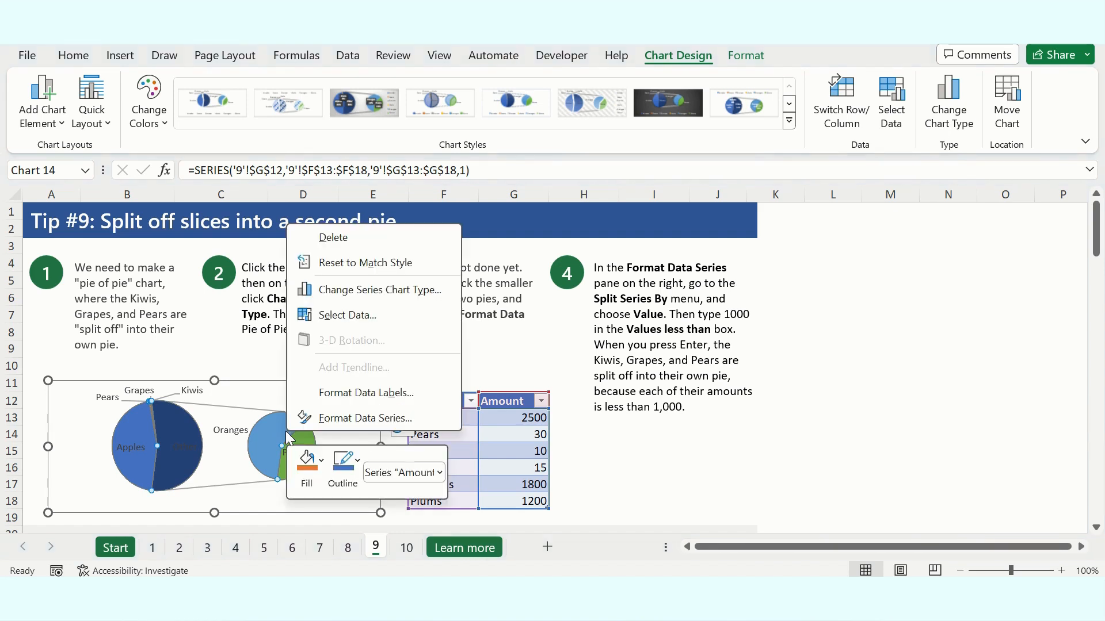
left_click(345, 420)
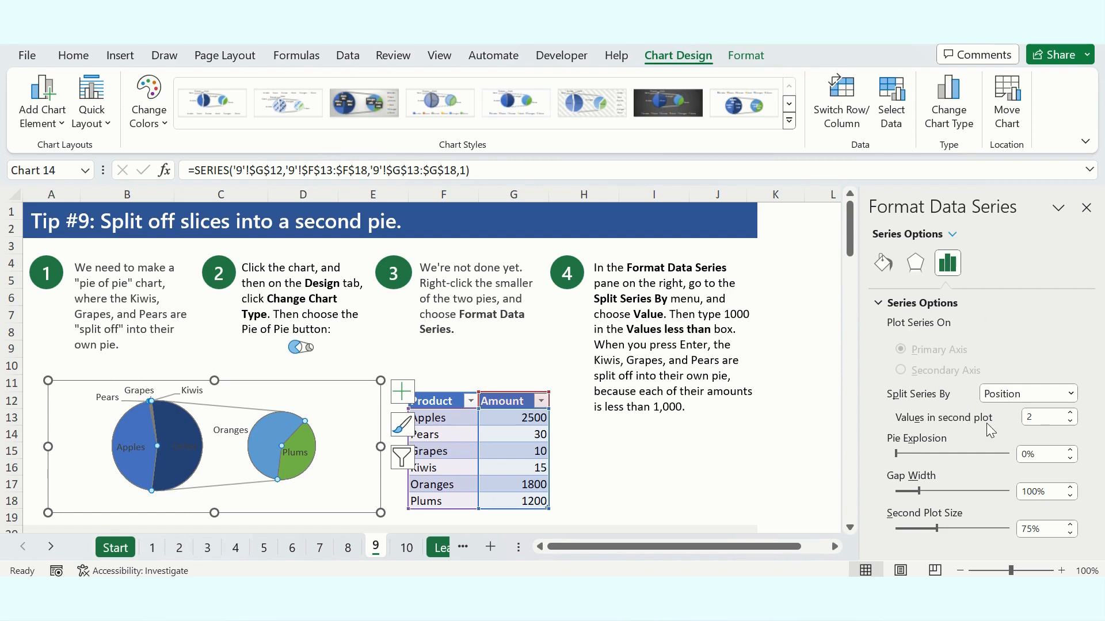
double_click(1030, 417)
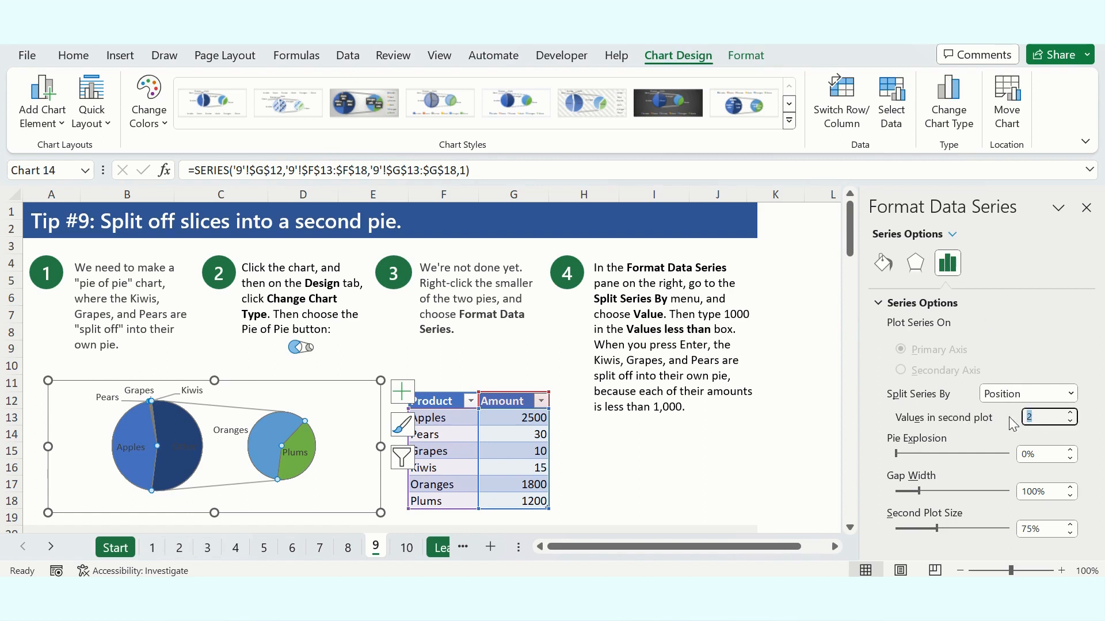
type("1000")
key("Return")
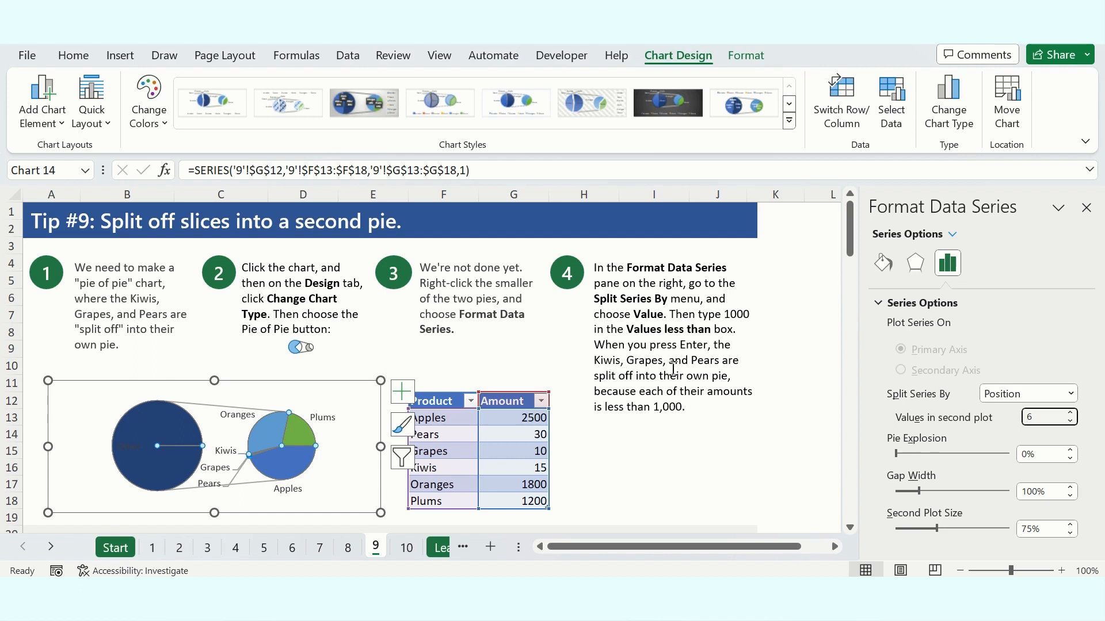
left_click(643, 449)
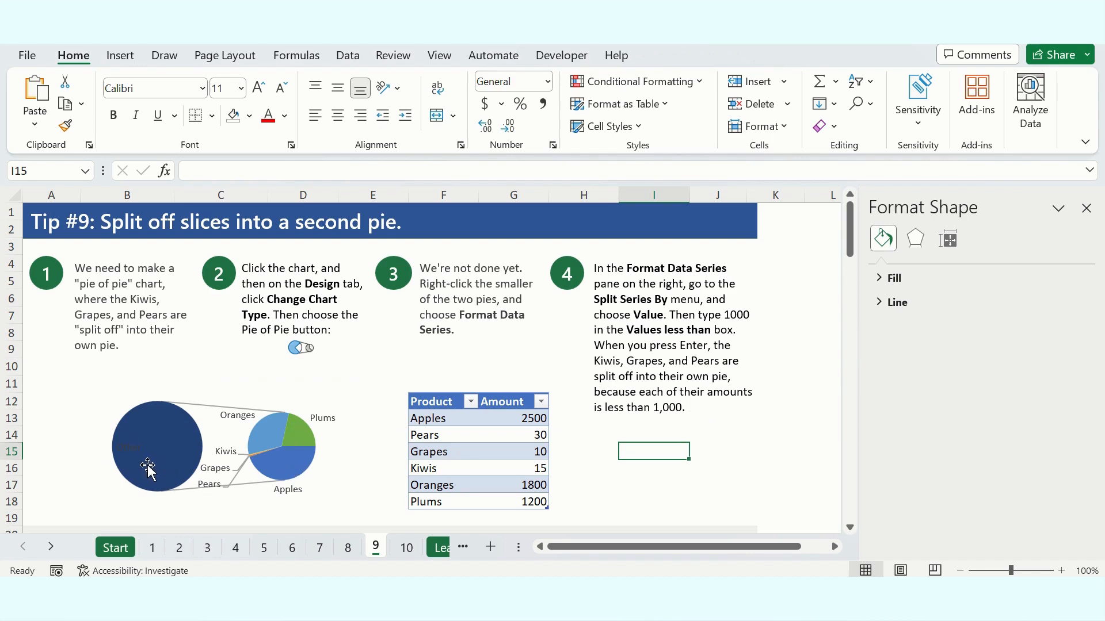
On sheet 10, close the Format Shape pane, add data labels to the line chart, and deselect it.
left_click(407, 548)
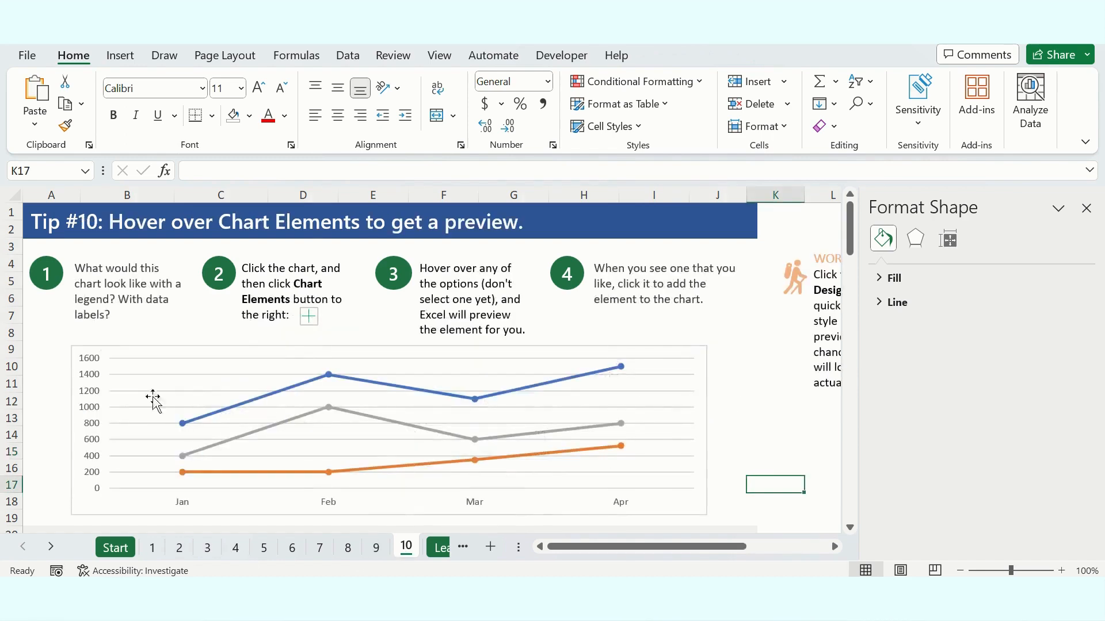
left_click(1086, 208)
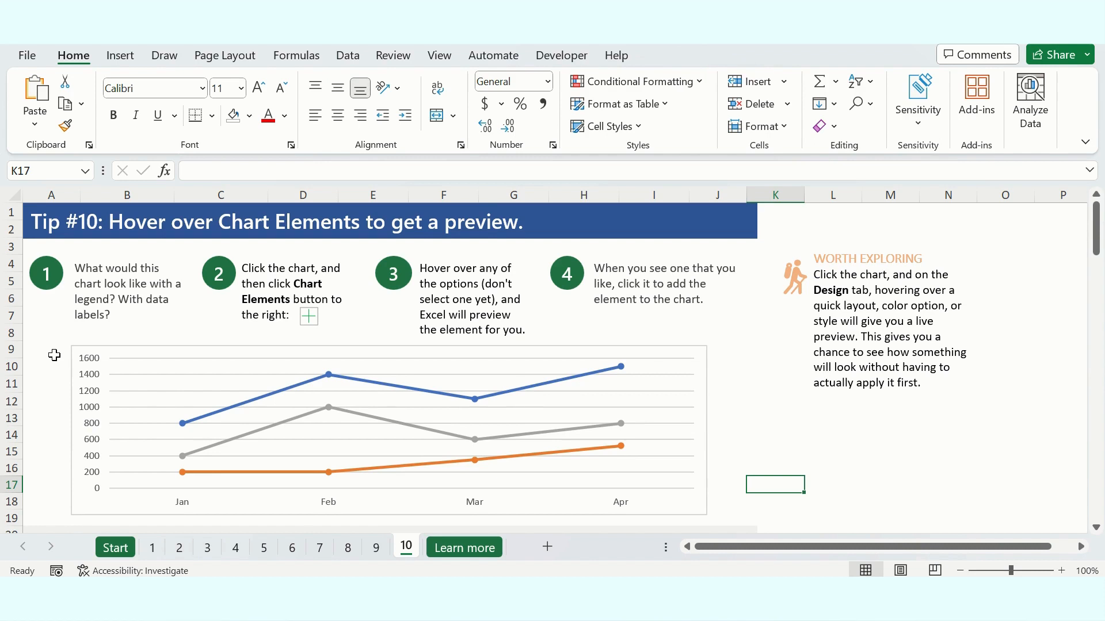
left_click(107, 346)
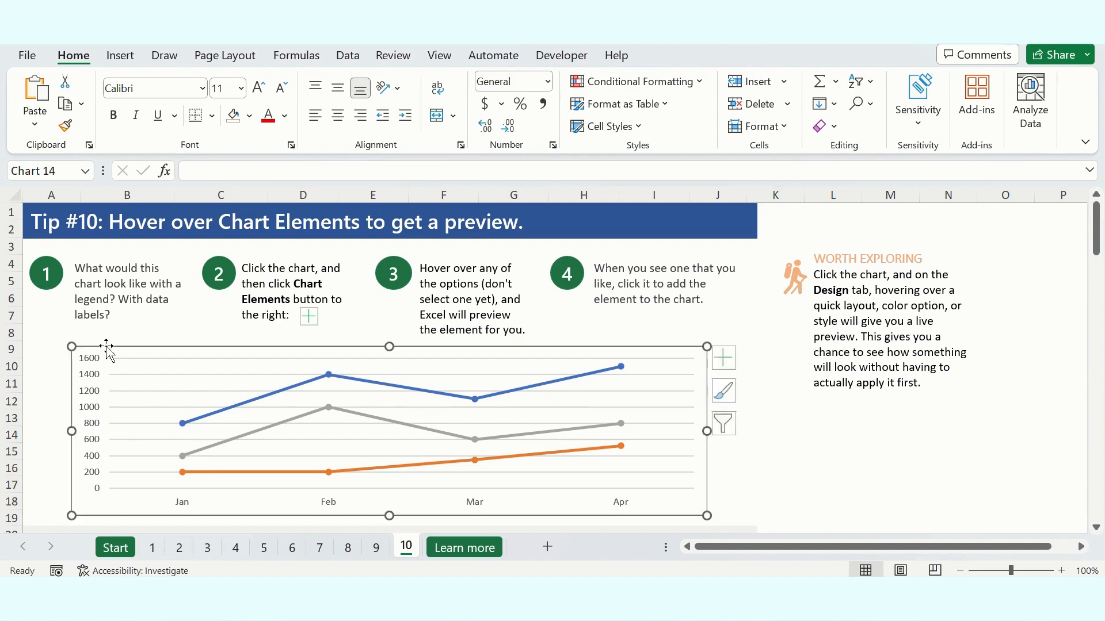
left_click(735, 366)
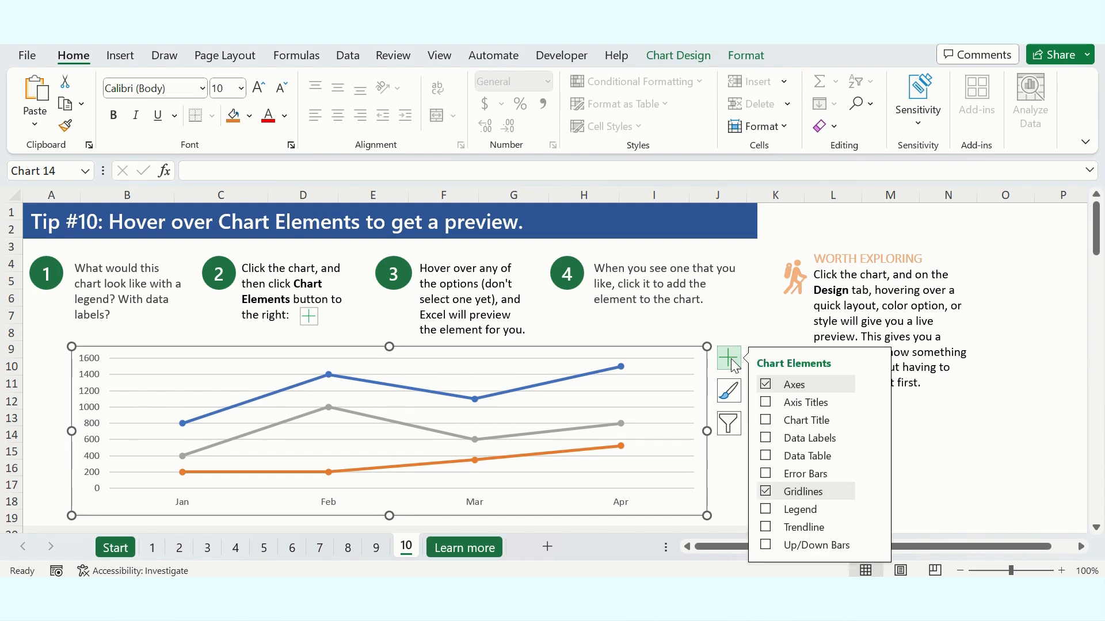
mouse_move(797, 409)
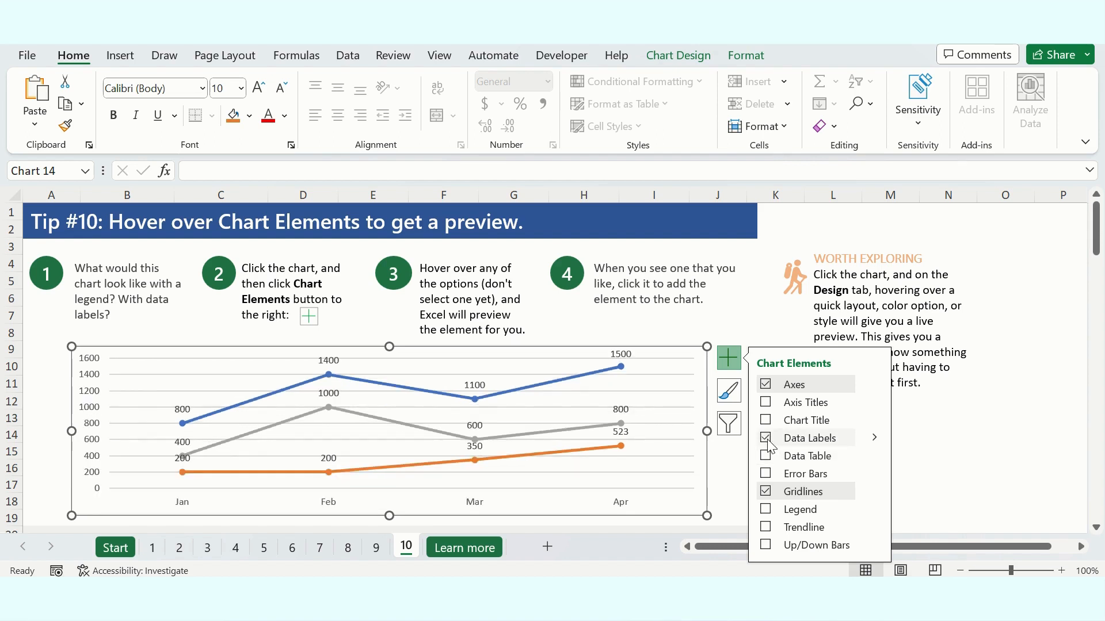
left_click(725, 328)
left_click(765, 446)
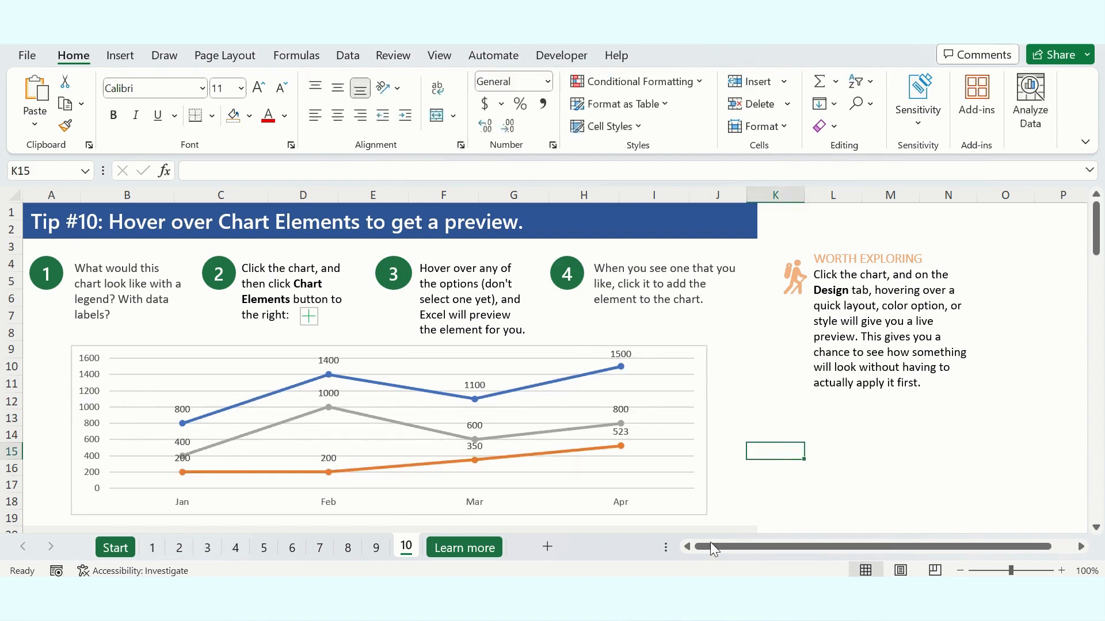
View the Learn more sheet and return through sheet 10 to the Start sheet.
left_click(464, 550)
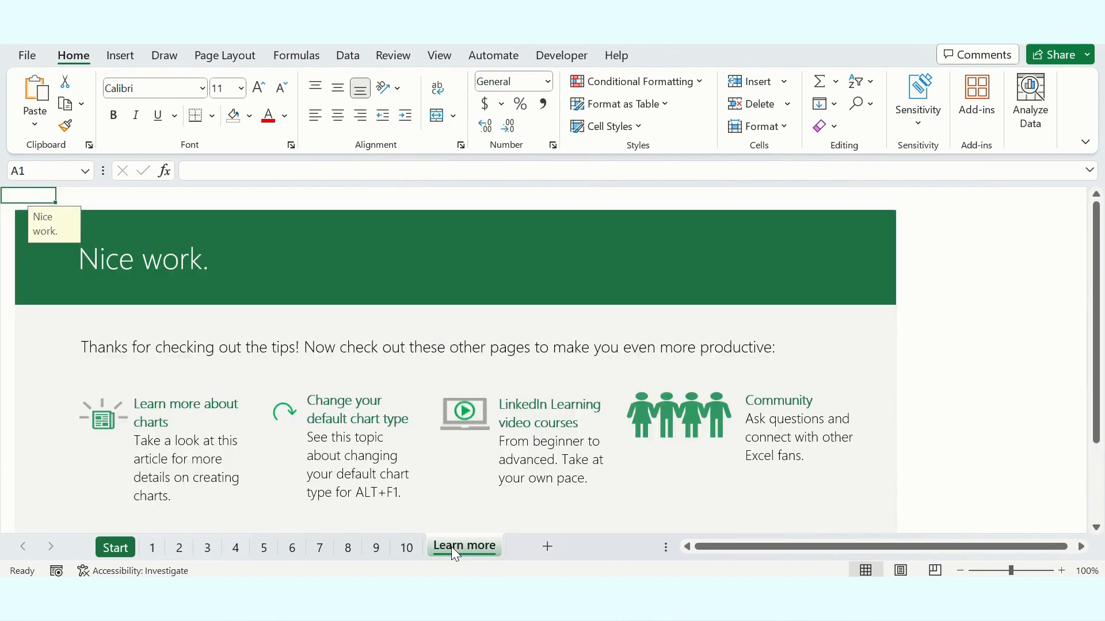
left_click(404, 550)
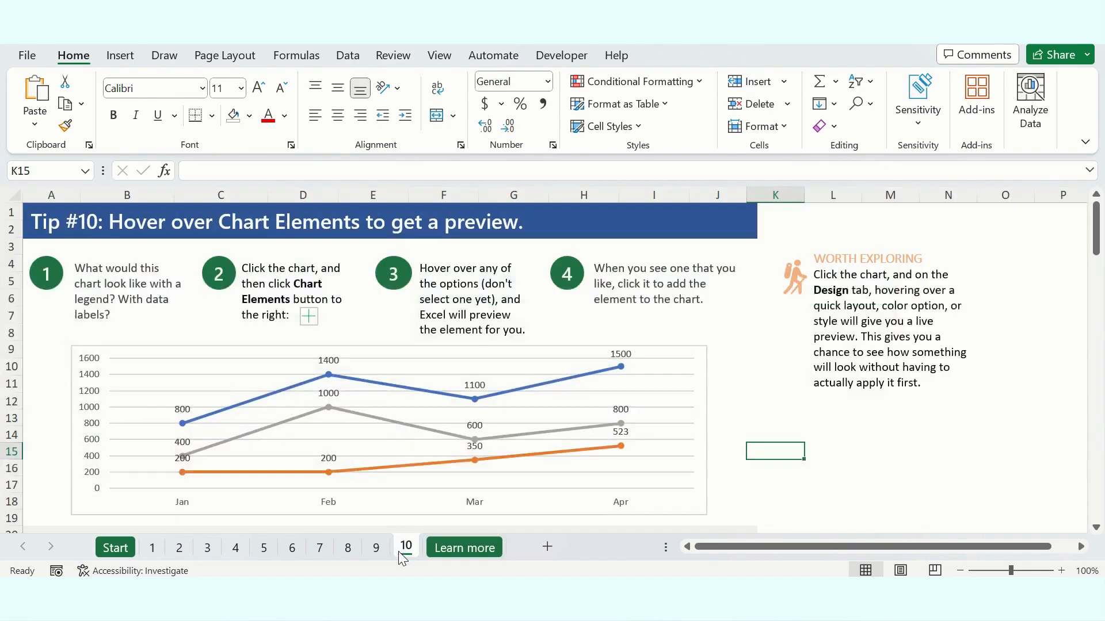
left_click(115, 548)
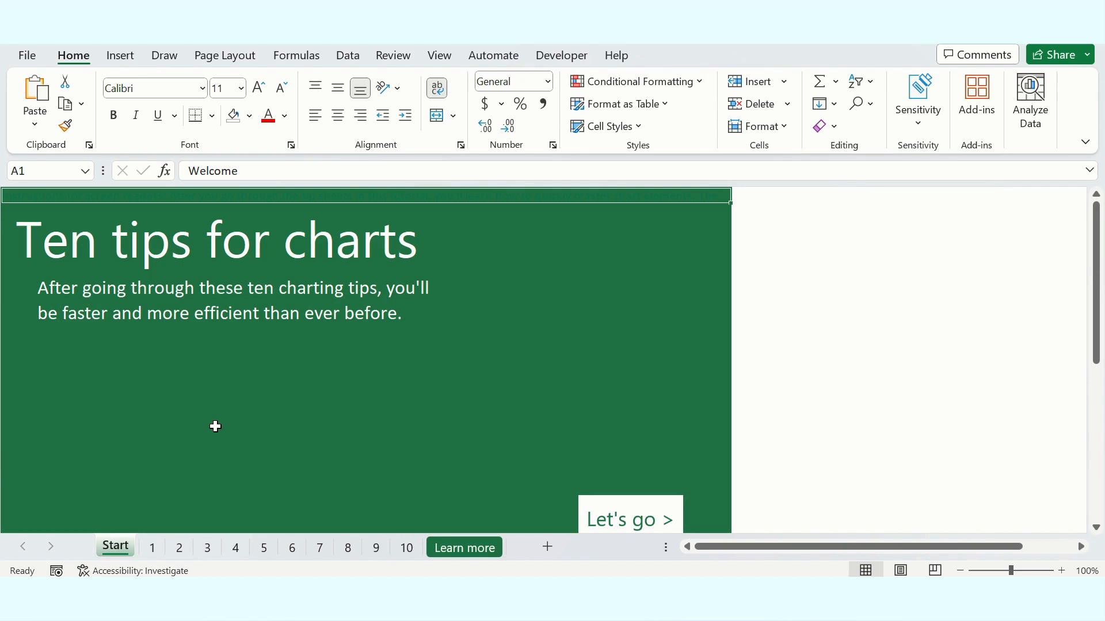